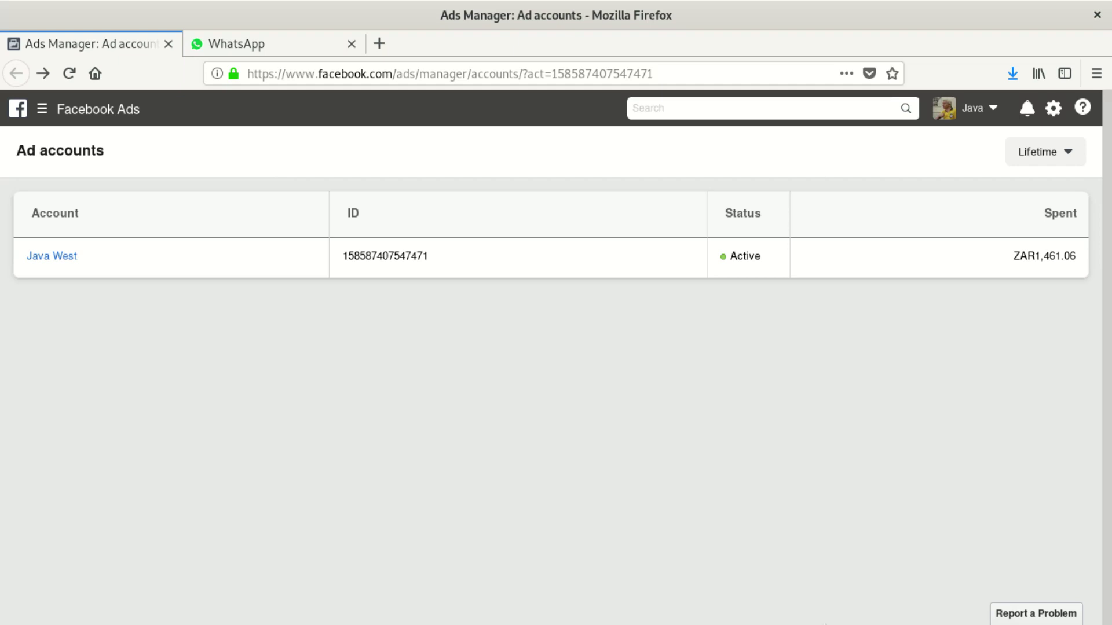
# Step: Cut the address back to facebook.com to load the Facebook home feed
pyautogui.click(399, 69)
pyautogui.hotkey('shift', 'End')
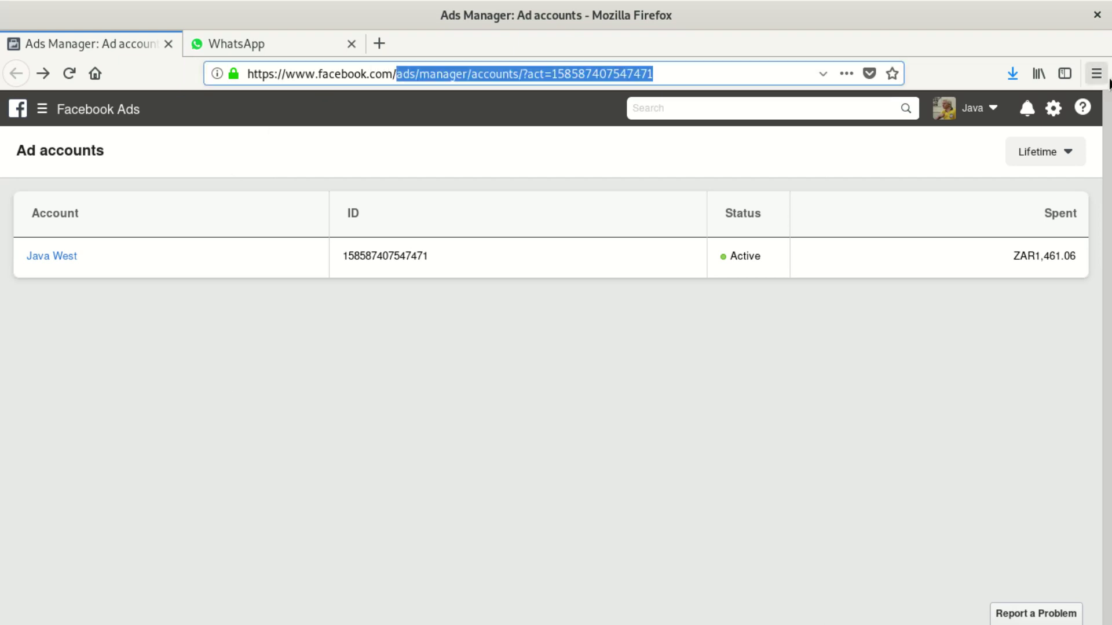
pyautogui.press('BackSpace')
pyautogui.press('Return')
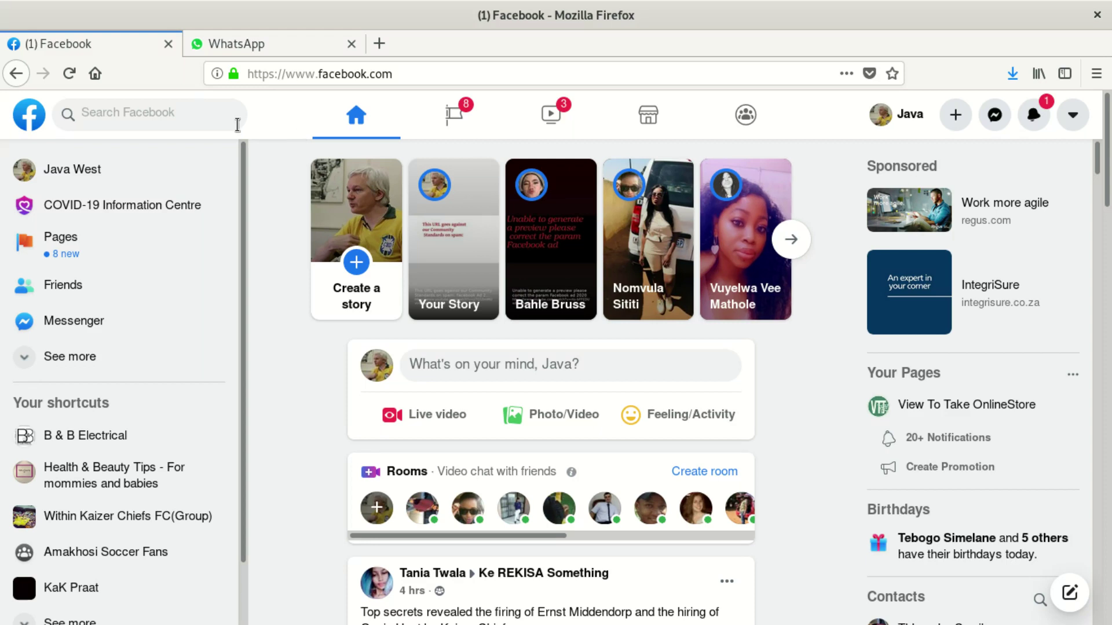
pyautogui.click(486, 77)
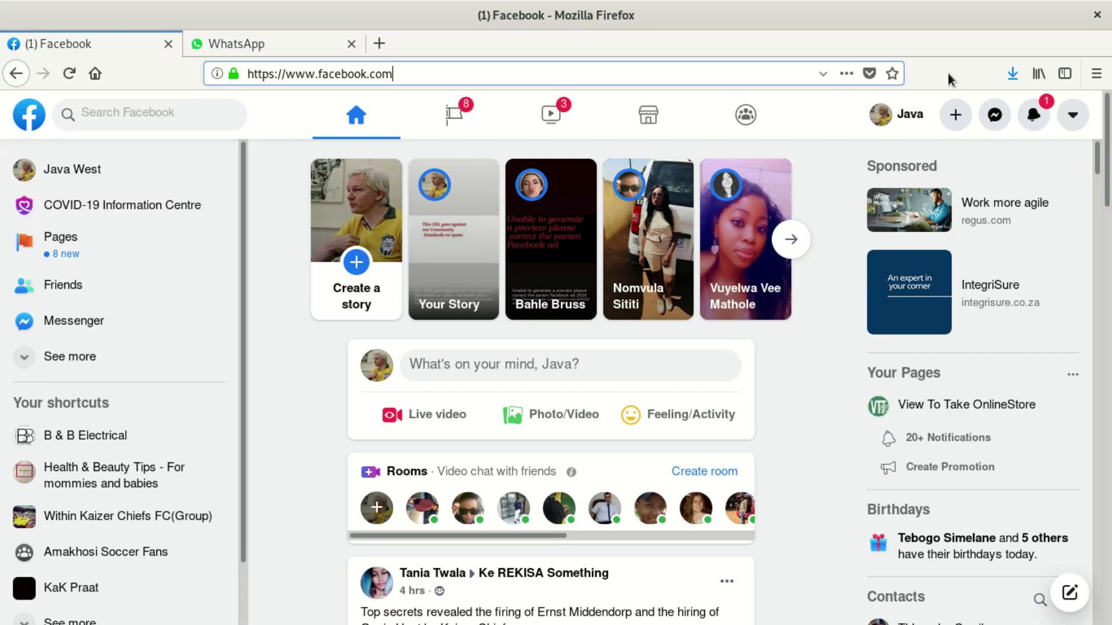
# Step: Open the account menu, browse the news feed, then go to the list of your Pages
pyautogui.click(1068, 119)
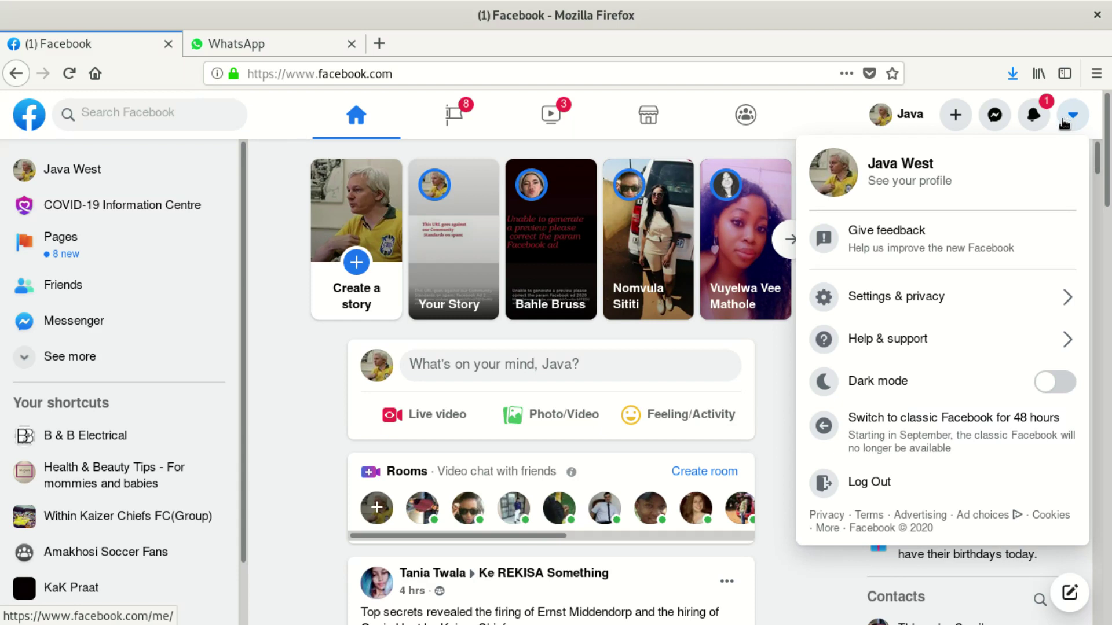
pyautogui.scroll(-3, 955, 377)
pyautogui.scroll(-4, 929, 370)
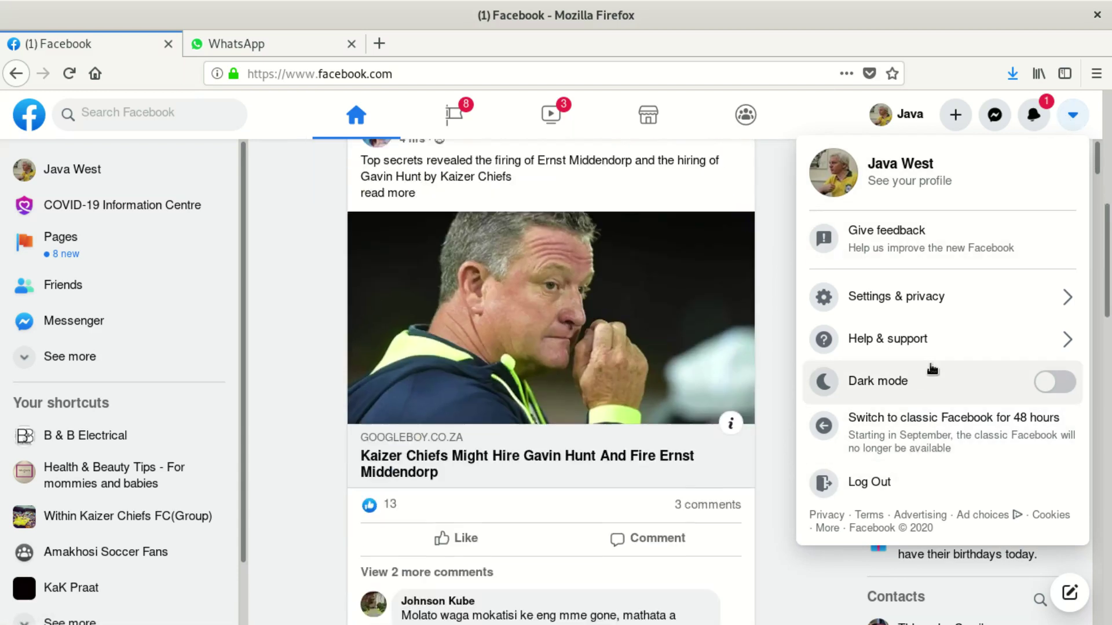
pyautogui.scroll(3, 973, 348)
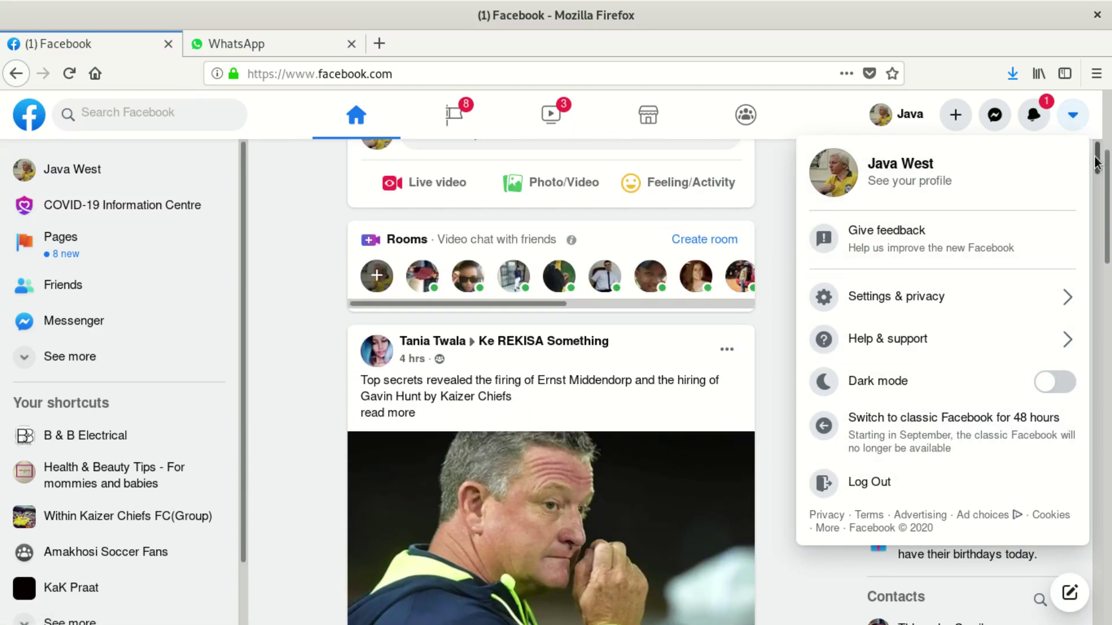
pyautogui.scroll(-2, 1054, 220)
pyautogui.scroll(-13, 988, 345)
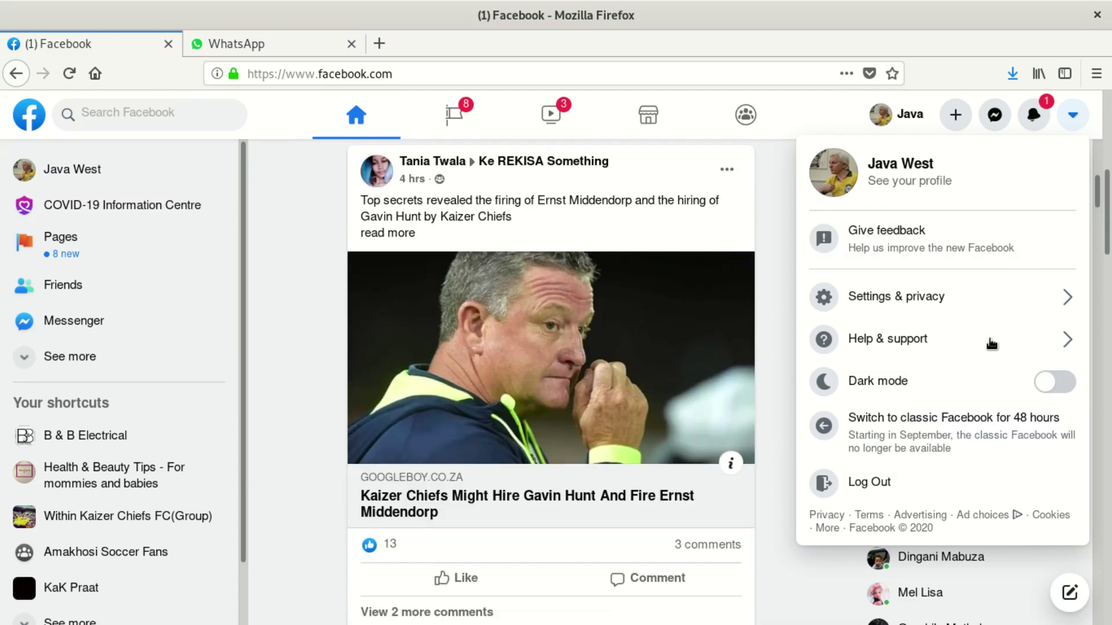
pyautogui.scroll(-4, 929, 410)
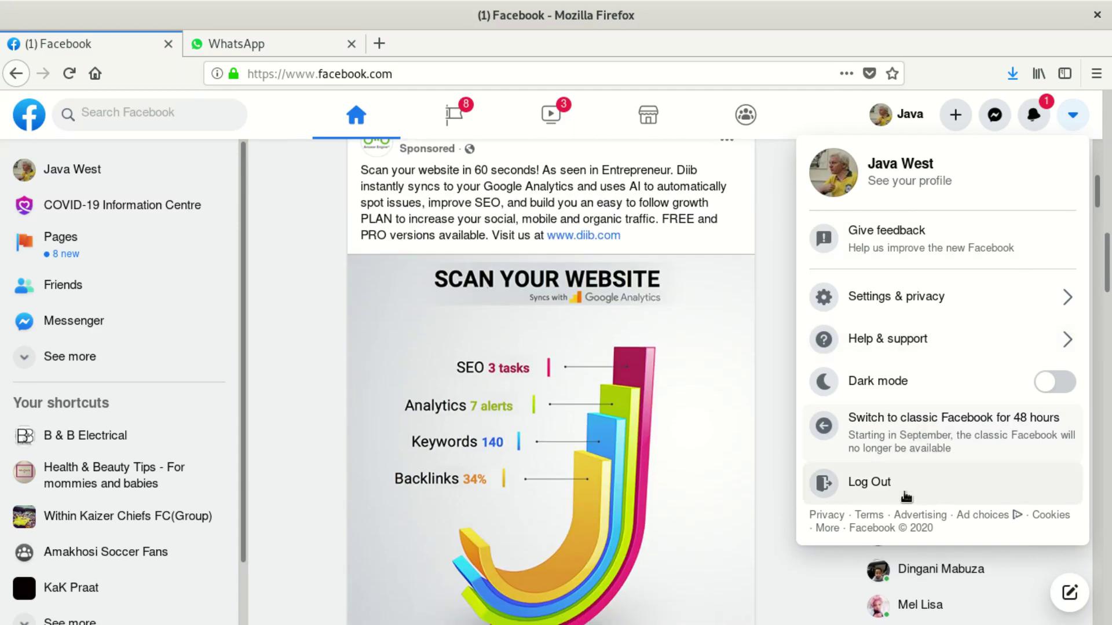
pyautogui.scroll(10, 868, 290)
pyautogui.scroll(5, 913, 280)
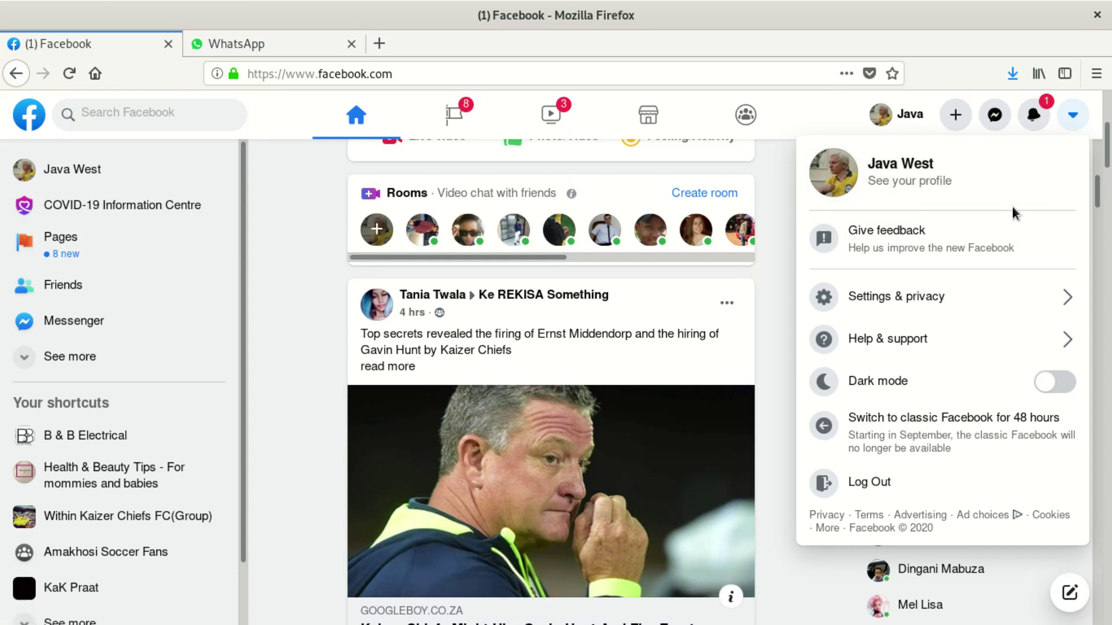
pyautogui.scroll(-3, 1014, 220)
pyautogui.moveTo(1096, 206); pyautogui.dragTo(1088, 95)
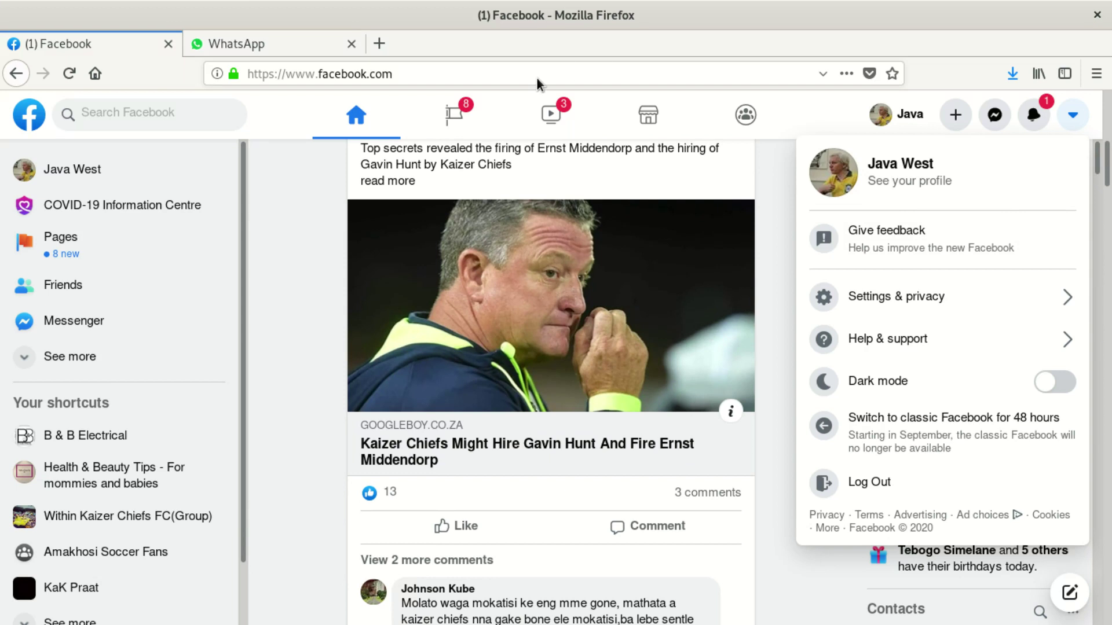
pyautogui.click(453, 113)
# Step: Navigate to facebook.com/ads/manage, correcting the ad/manage typo, and open the ad account settings
pyautogui.moveTo(392, 74); pyautogui.dragTo(621, 73)
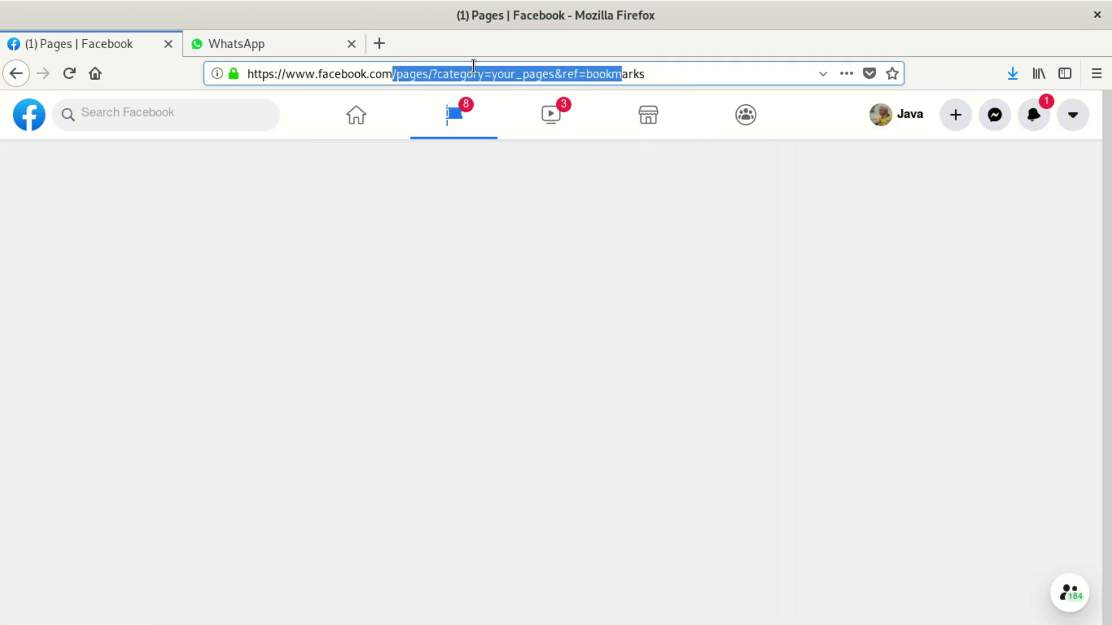
pyautogui.press('BackSpace')
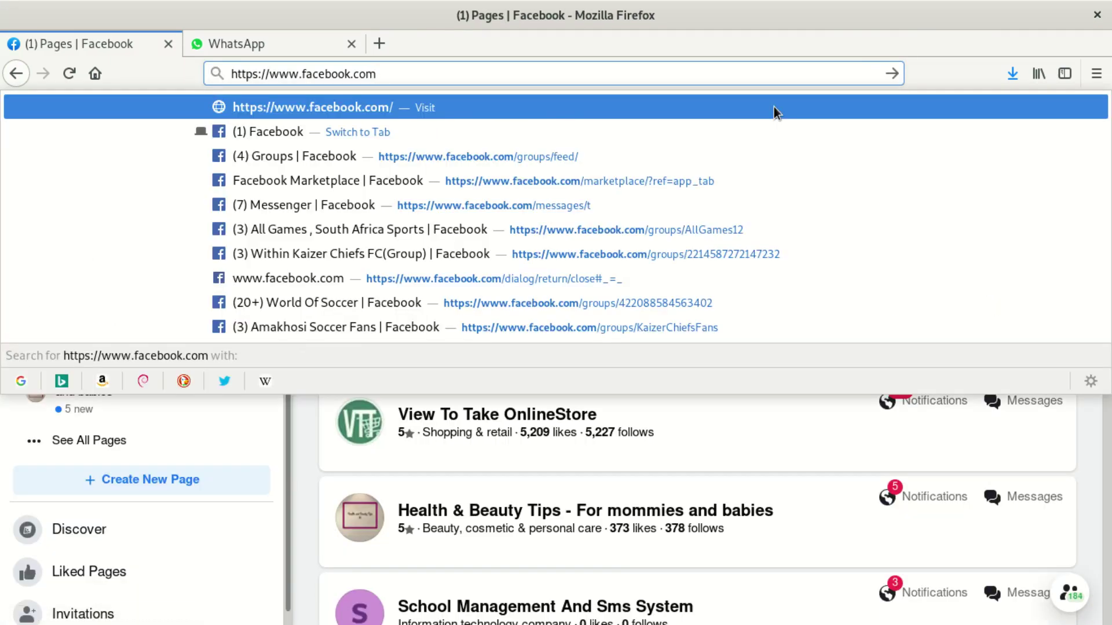
pyautogui.write('/ad')
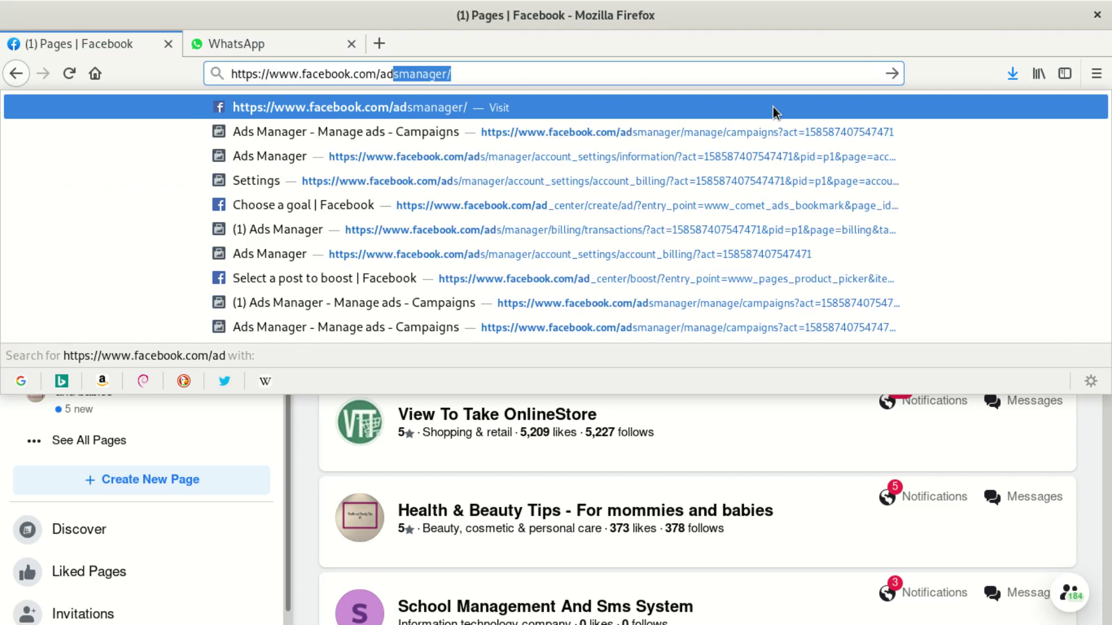
pyautogui.write('/')
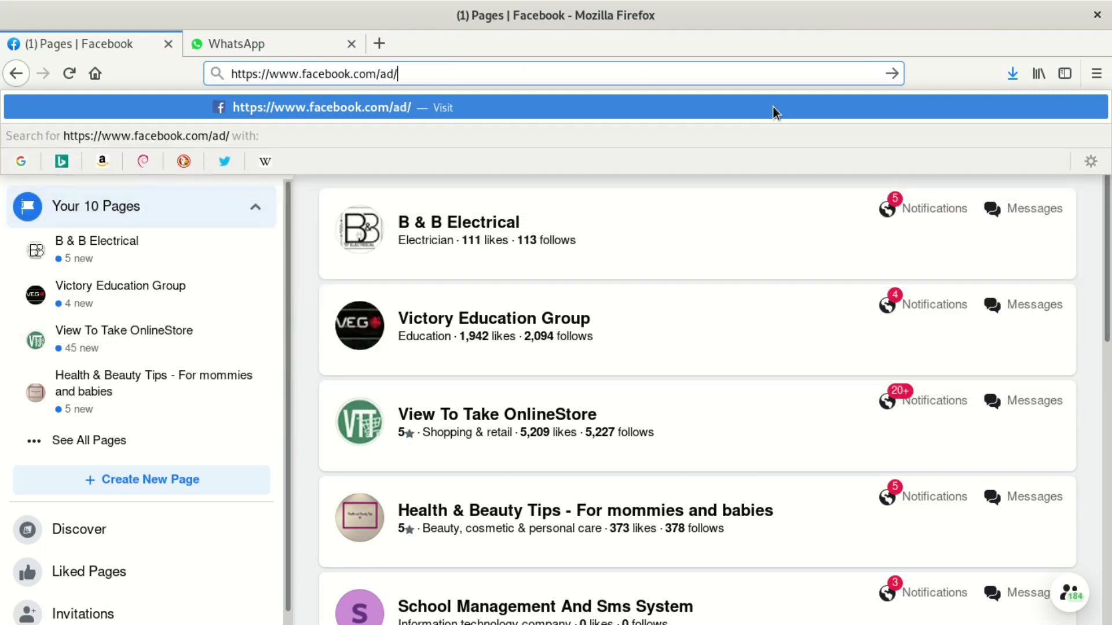
pyautogui.write('m')
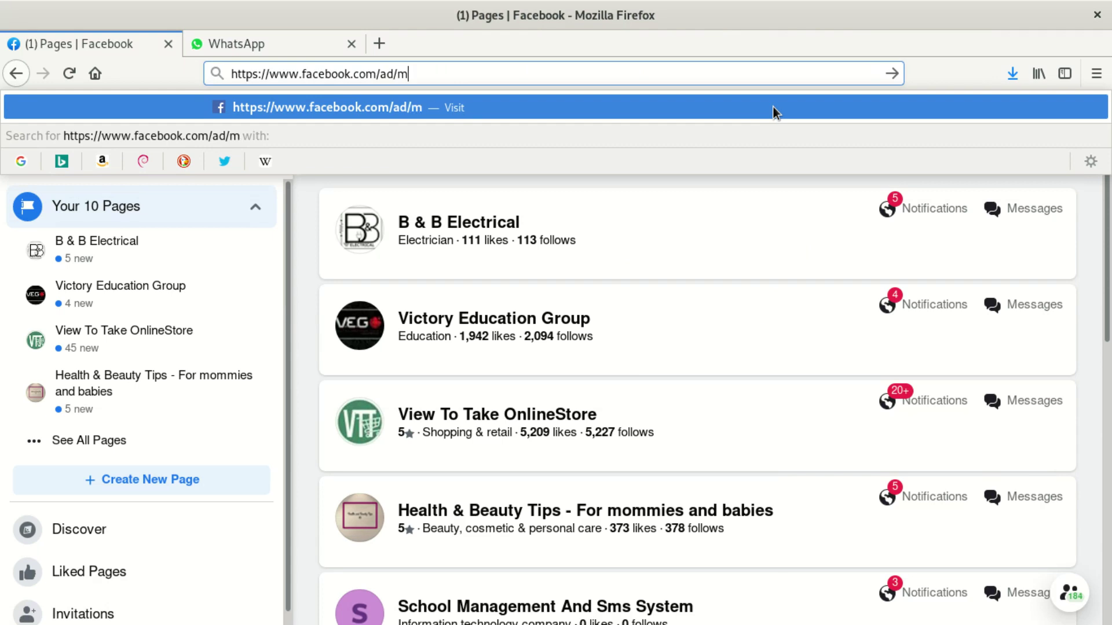
pyautogui.write('anage')
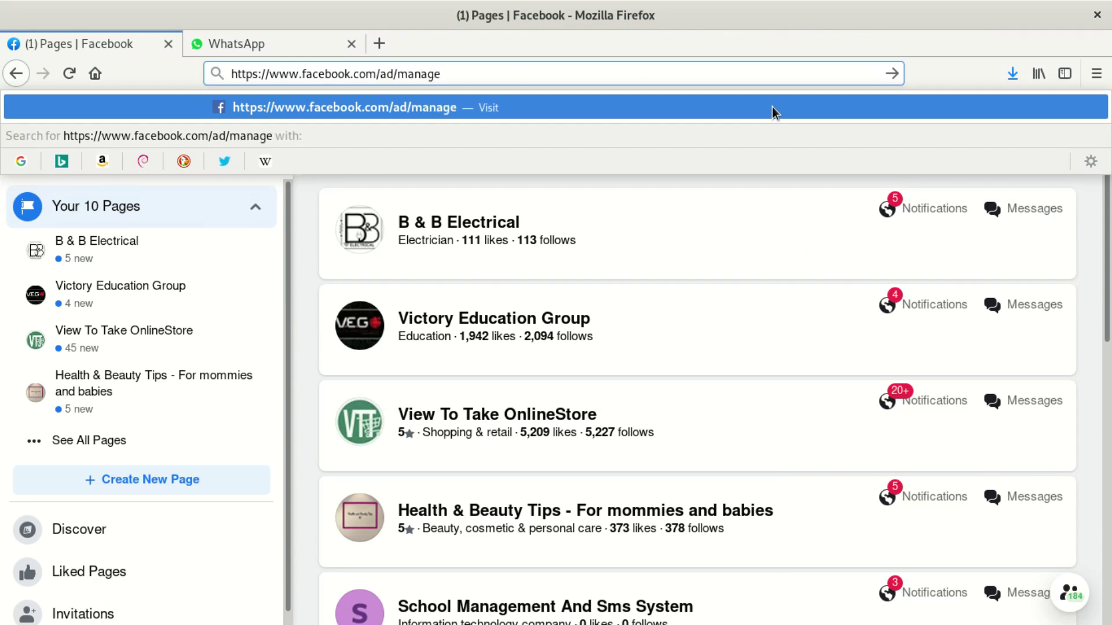
pyautogui.press('Return')
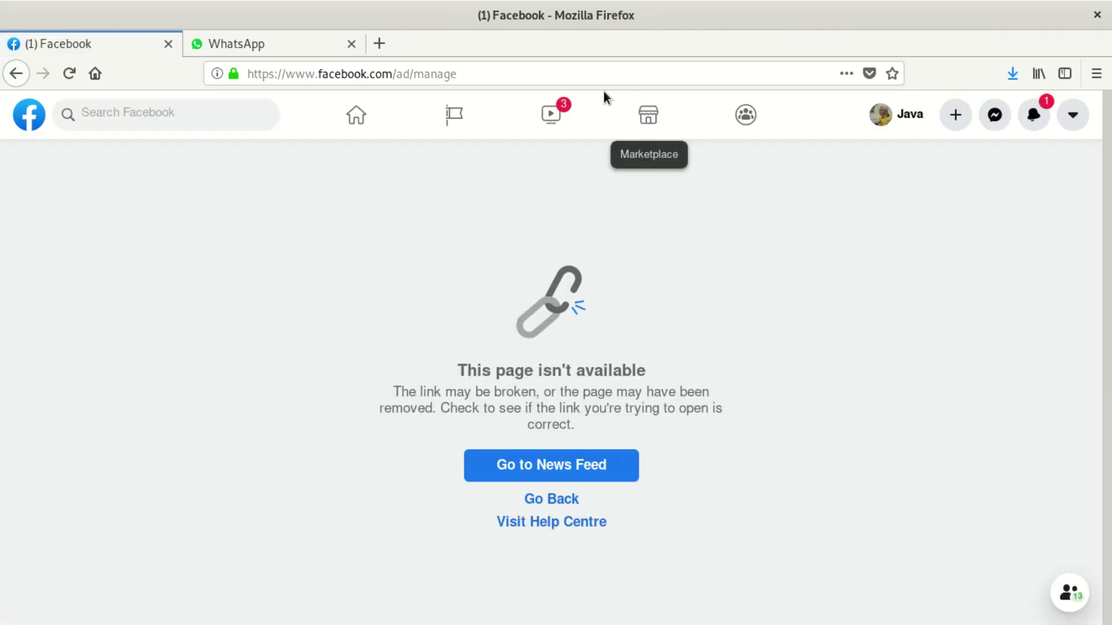
pyautogui.click(408, 72)
pyautogui.write('s')
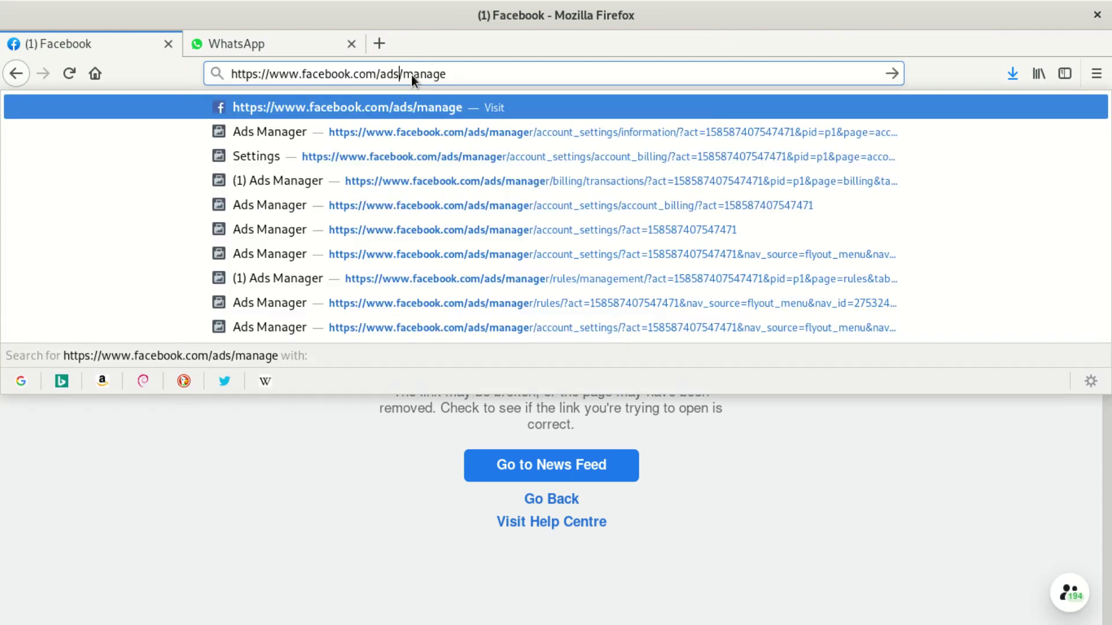
pyautogui.press('Return')
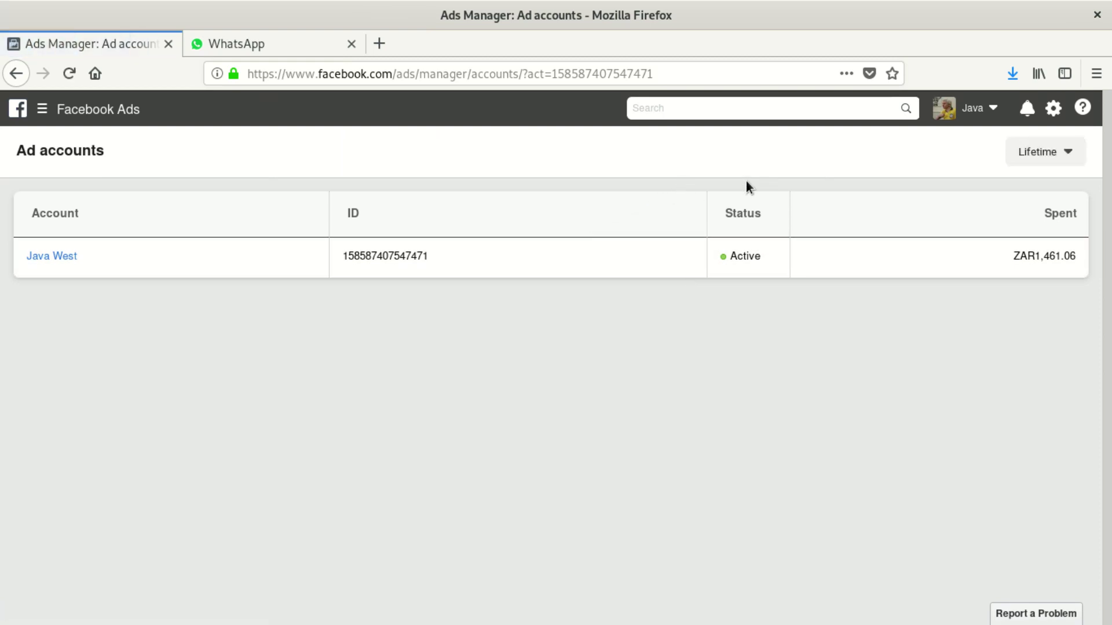
pyautogui.click(1052, 110)
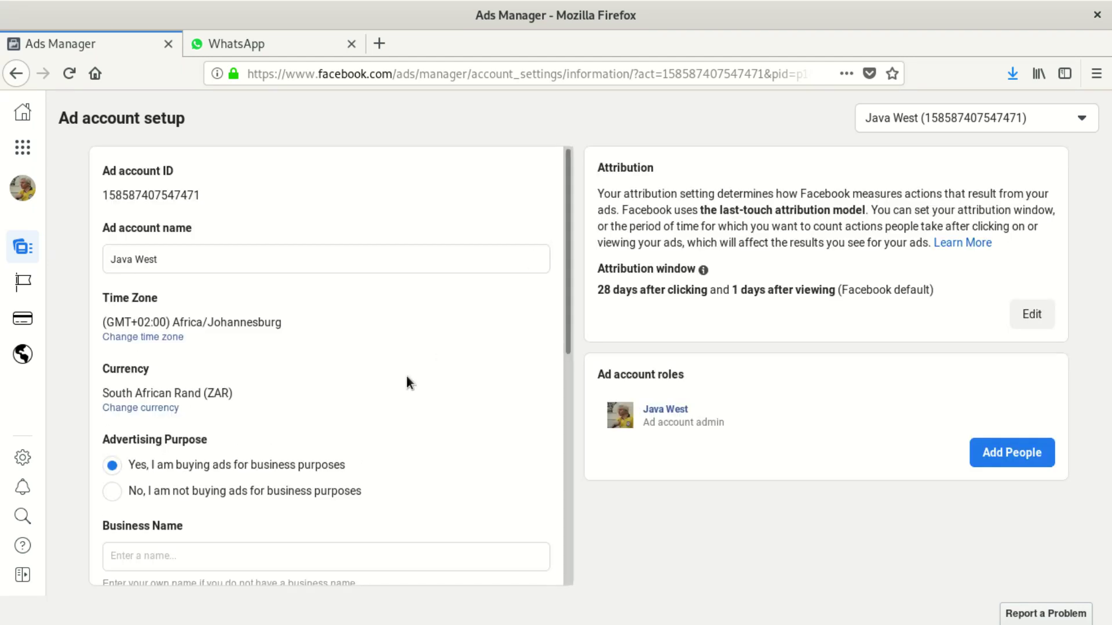
# Step: Review the Ad account setup form's time zone, currency and business details
pyautogui.scroll(-7, 484, 342)
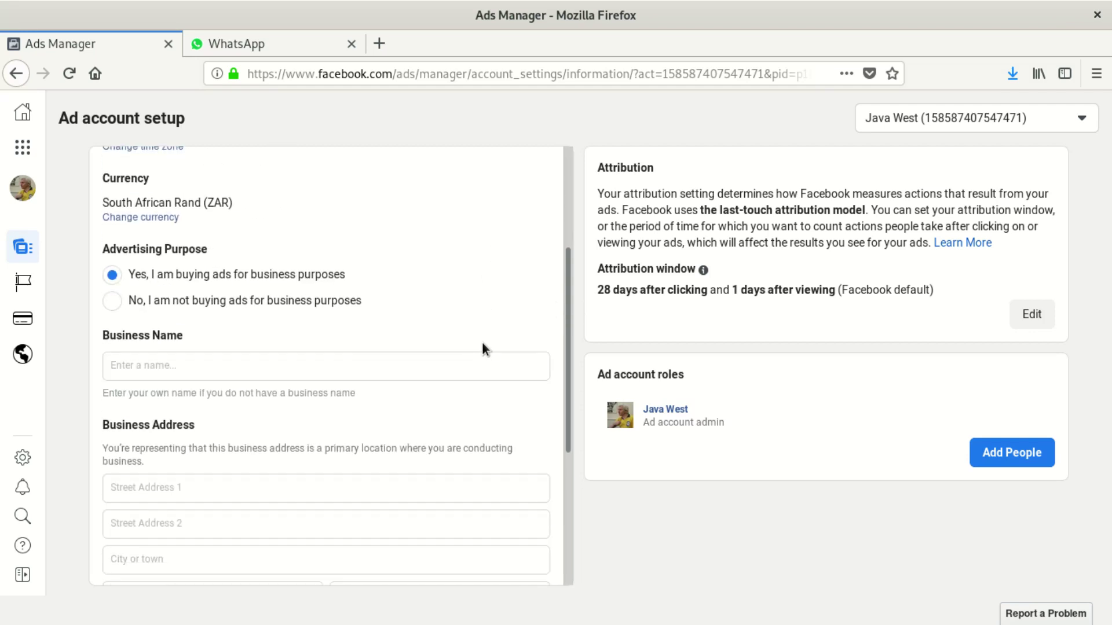
pyautogui.scroll(2, 481, 342)
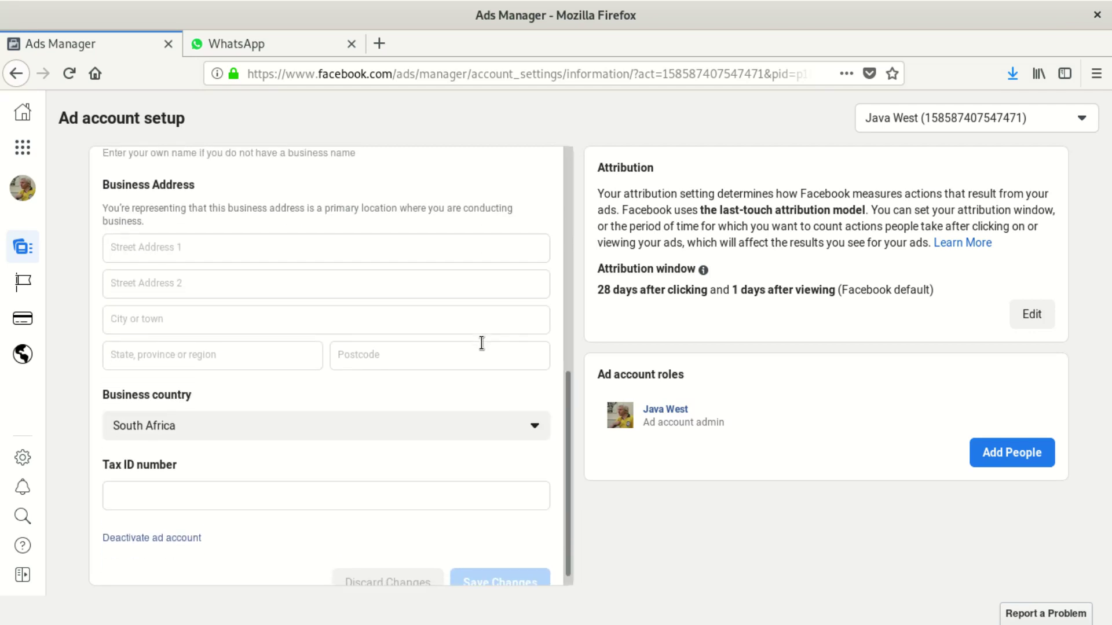
pyautogui.scroll(6, 481, 343)
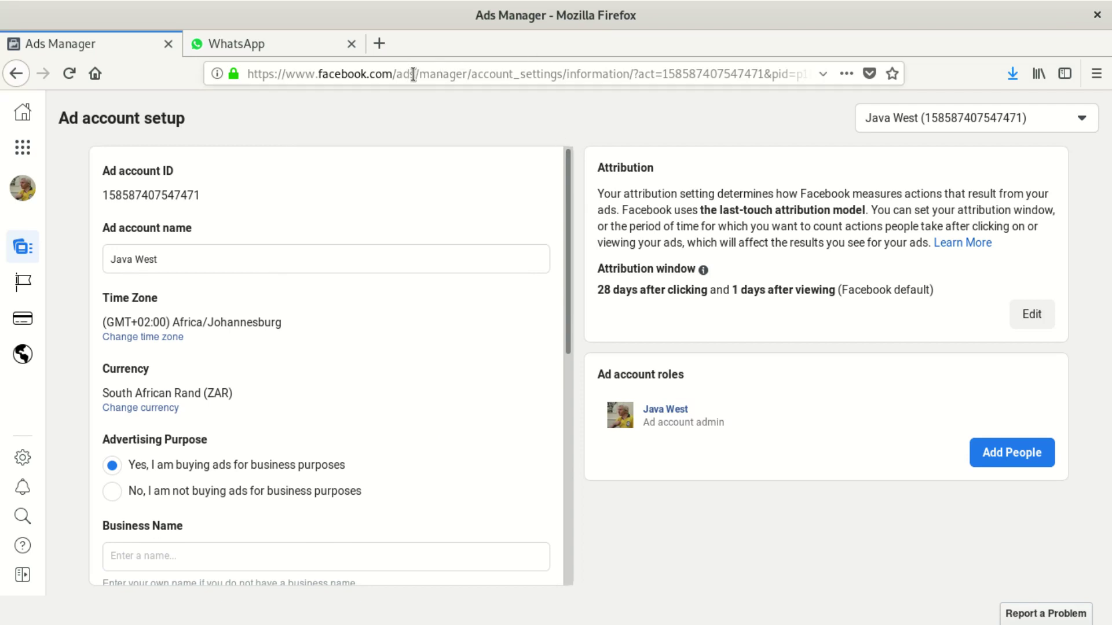
pyautogui.moveTo(465, 74); pyautogui.dragTo(1022, 84)
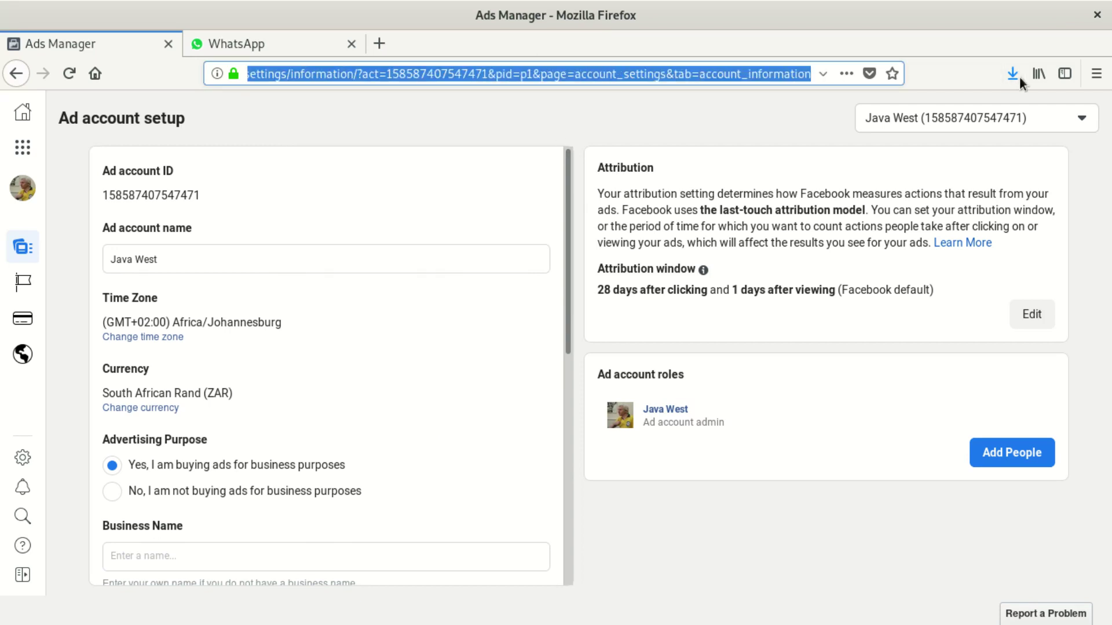
# Step: Trim the settings address to facebook.com/ads/manager to load the Campaigns table
pyautogui.click(425, 74)
pyautogui.moveTo(300, 74); pyautogui.dragTo(862, 71)
pyautogui.press('BackSpace')
pyautogui.press('BackSpace')
pyautogui.press('BackSpace')
pyautogui.press('BackSpace')
pyautogui.press('BackSpace')
pyautogui.press('BackSpace')
pyautogui.press('BackSpace')
pyautogui.press('BackSpace')
pyautogui.press('BackSpace')
pyautogui.press('BackSpace')
pyautogui.press('BackSpace')
pyautogui.press('BackSpace')
pyautogui.press('BackSpace')
pyautogui.press('BackSpace')
pyautogui.press('BackSpace')
pyautogui.press('BackSpace')
pyautogui.press('BackSpace')
pyautogui.press('BackSpace')
pyautogui.press('BackSpace')
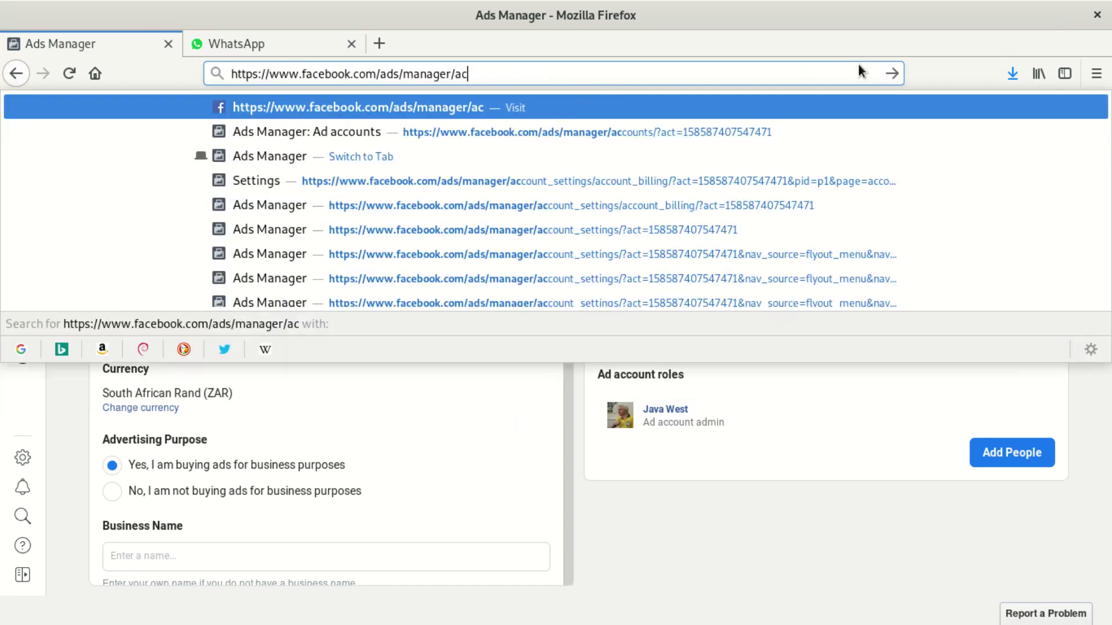
pyautogui.press('BackSpace')
pyautogui.press('Return')
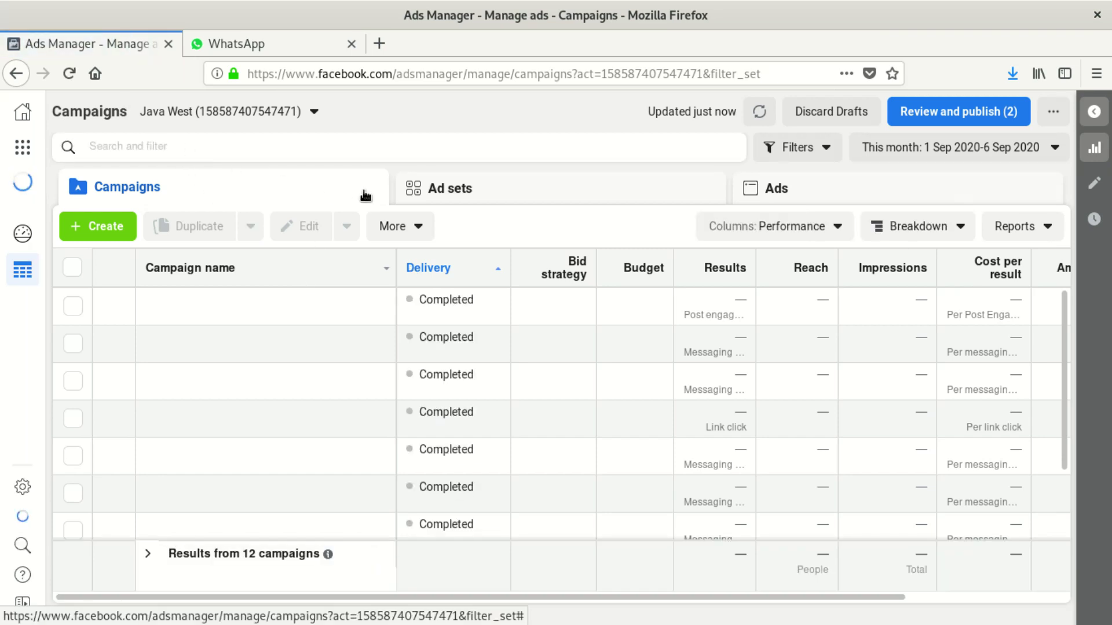
pyautogui.scroll(-3, 464, 346)
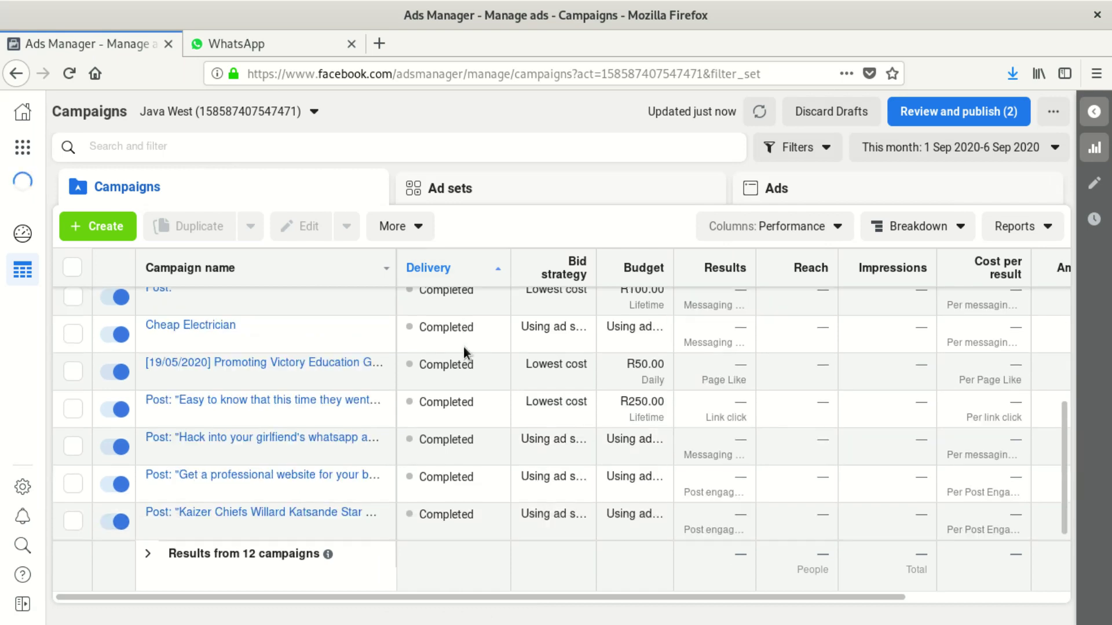
pyautogui.scroll(3, 463, 346)
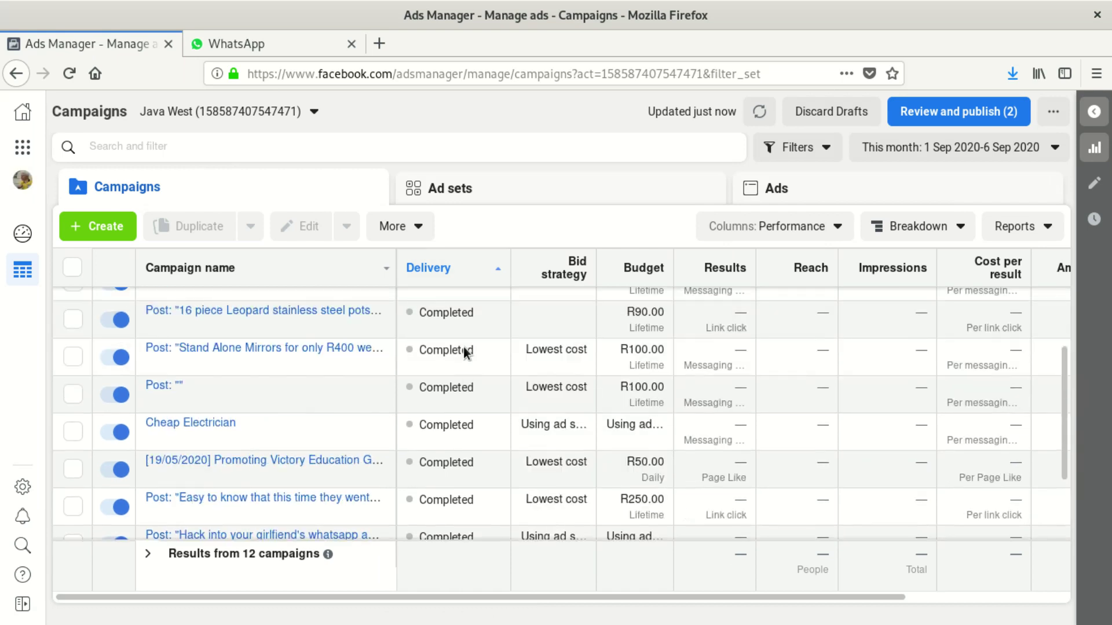
pyautogui.scroll(-3, 463, 346)
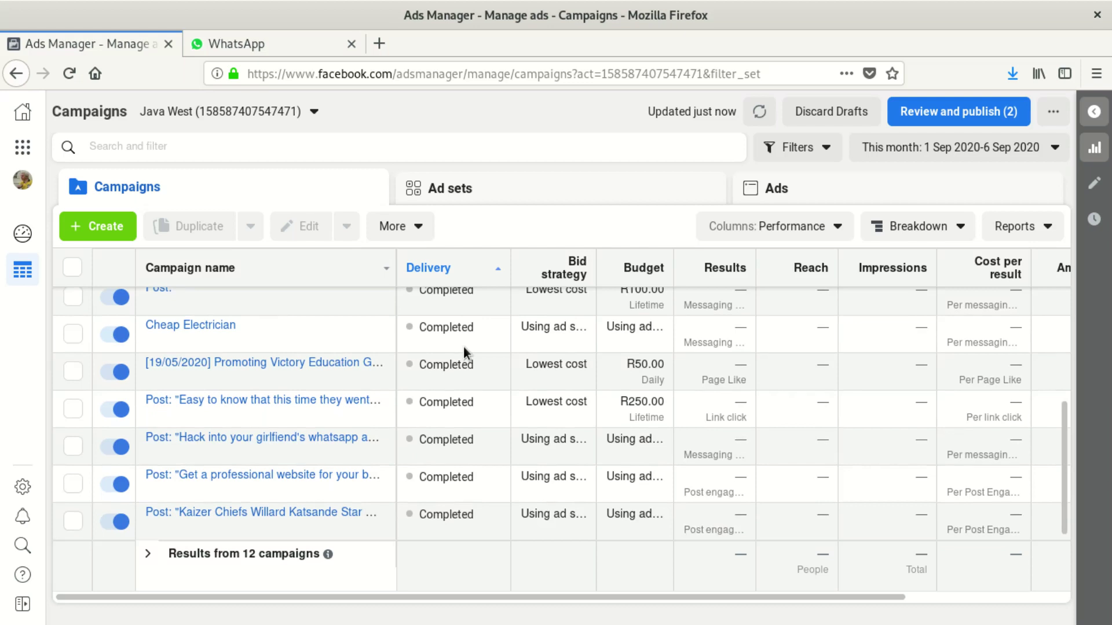
pyautogui.scroll(3, 463, 346)
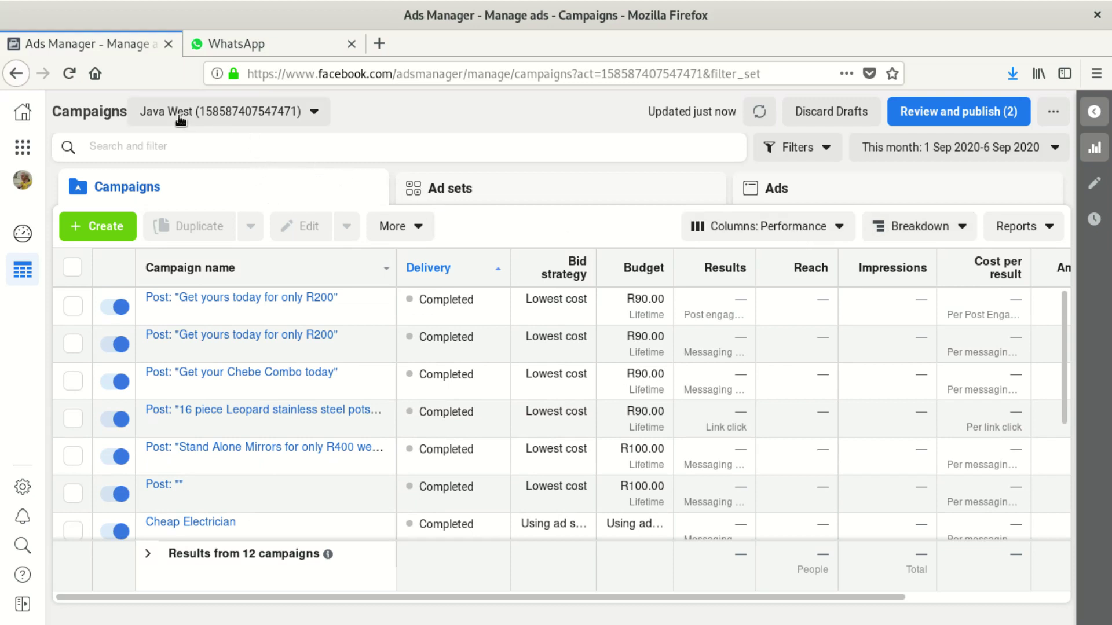
pyautogui.click(309, 114)
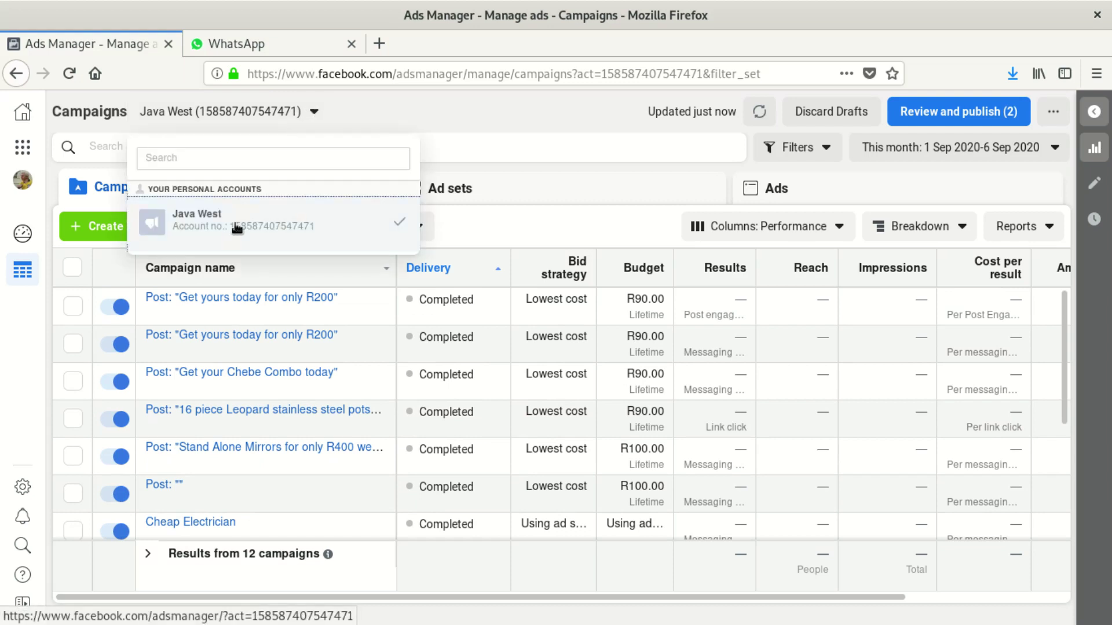
pyautogui.click(510, 125)
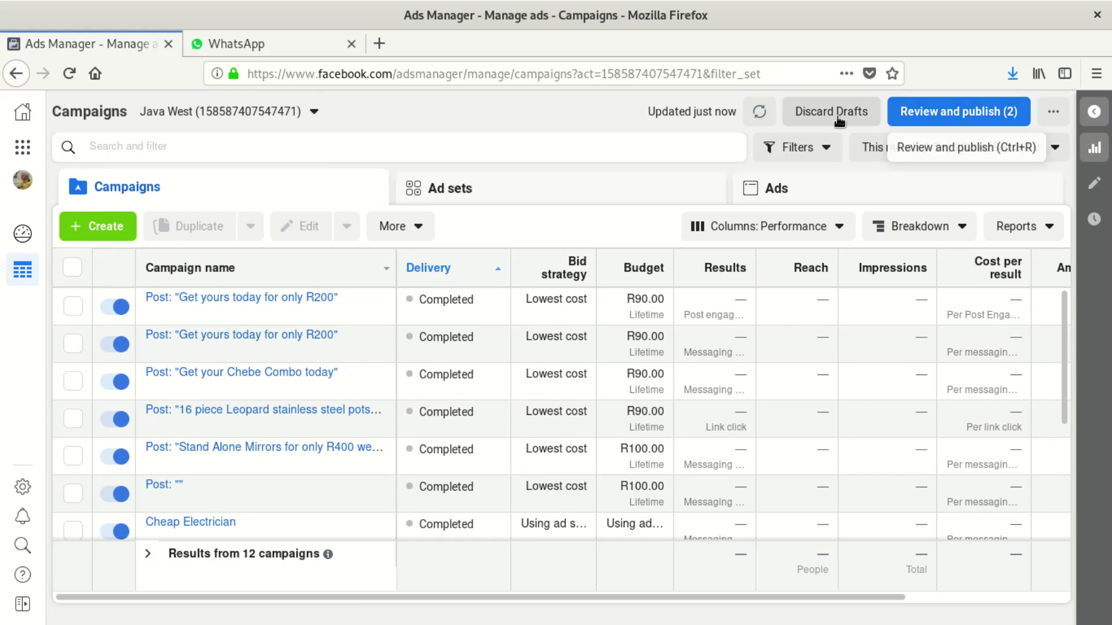
pyautogui.click(797, 148)
pyautogui.click(528, 135)
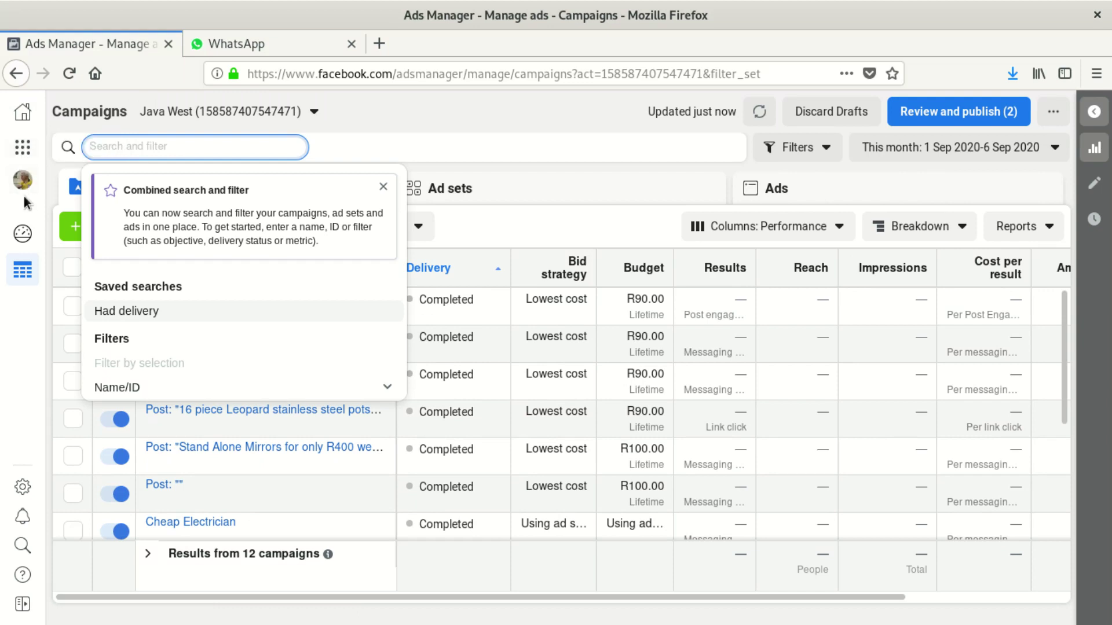
pyautogui.click(23, 232)
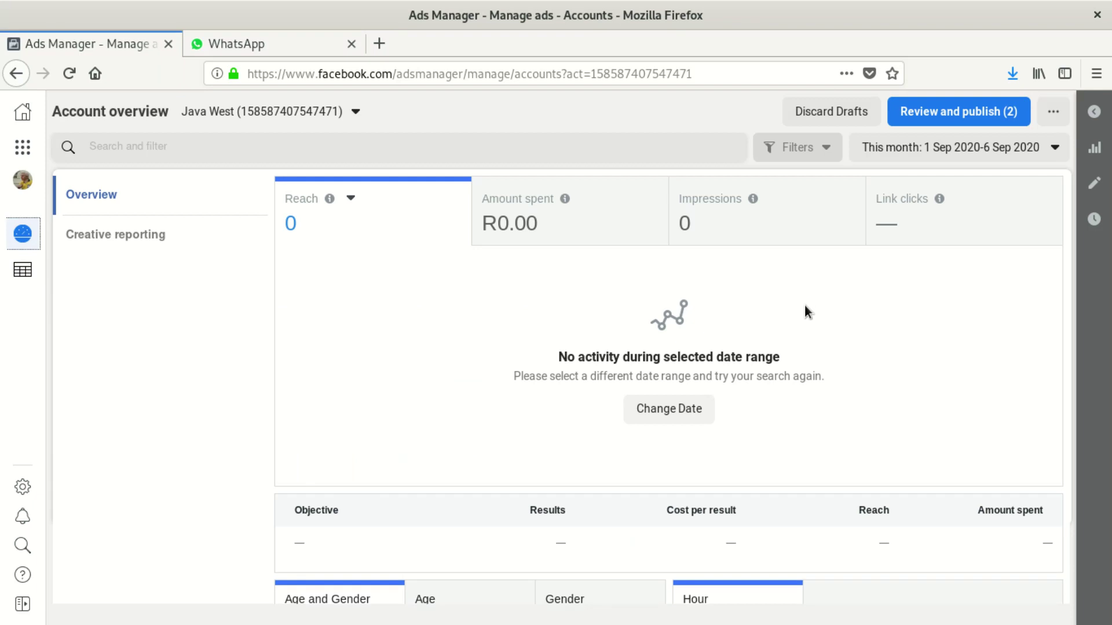
# Step: Scroll the Account overview, check the extra actions menu, then go to Business Home
pyautogui.scroll(-2, 802, 307)
pyautogui.scroll(2, 800, 305)
pyautogui.scroll(-10, 689, 408)
pyautogui.scroll(2, 690, 407)
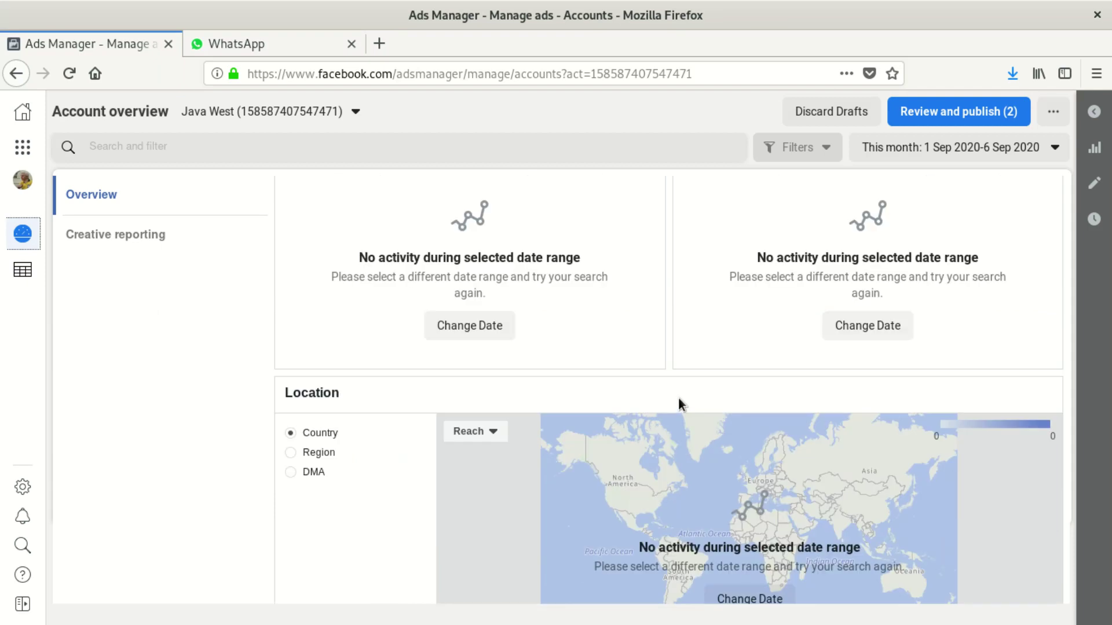
pyautogui.scroll(8, 328, 306)
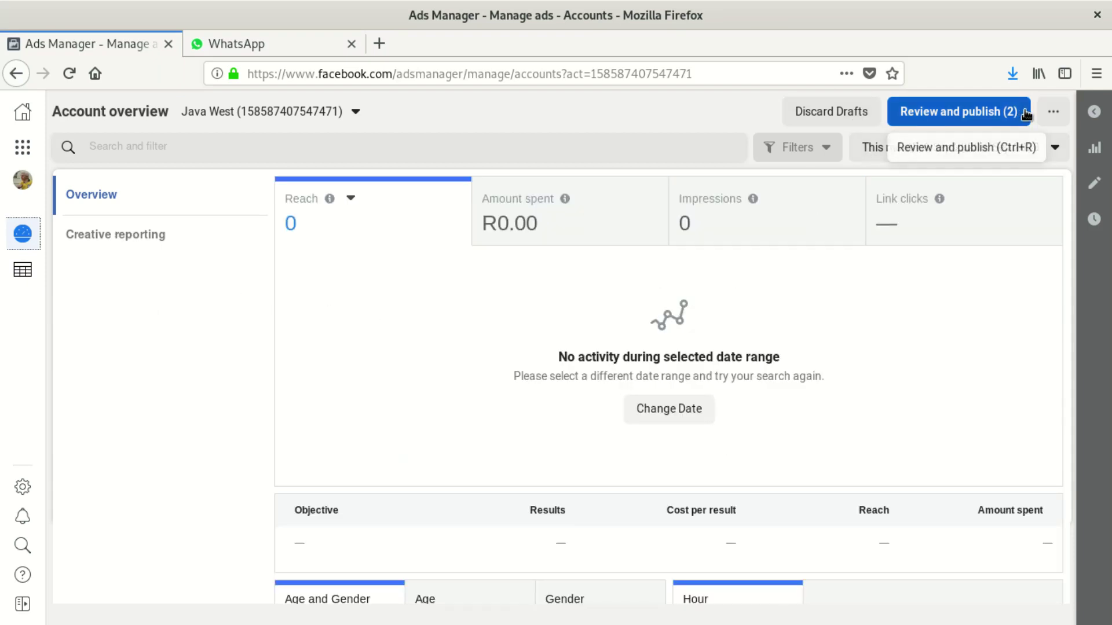
pyautogui.click(1047, 115)
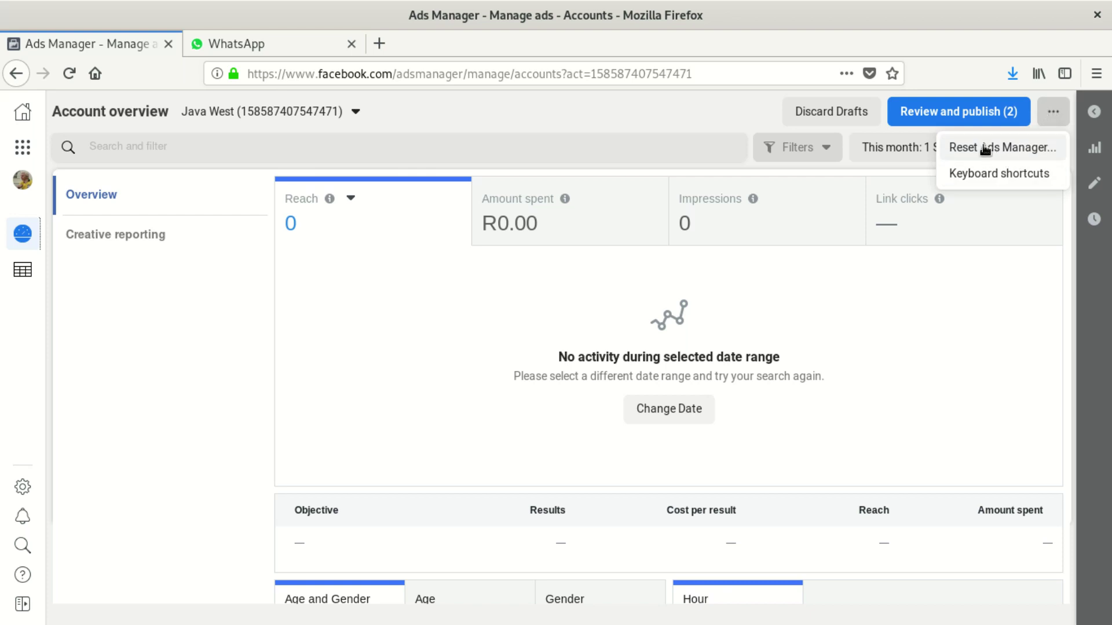
pyautogui.click(26, 120)
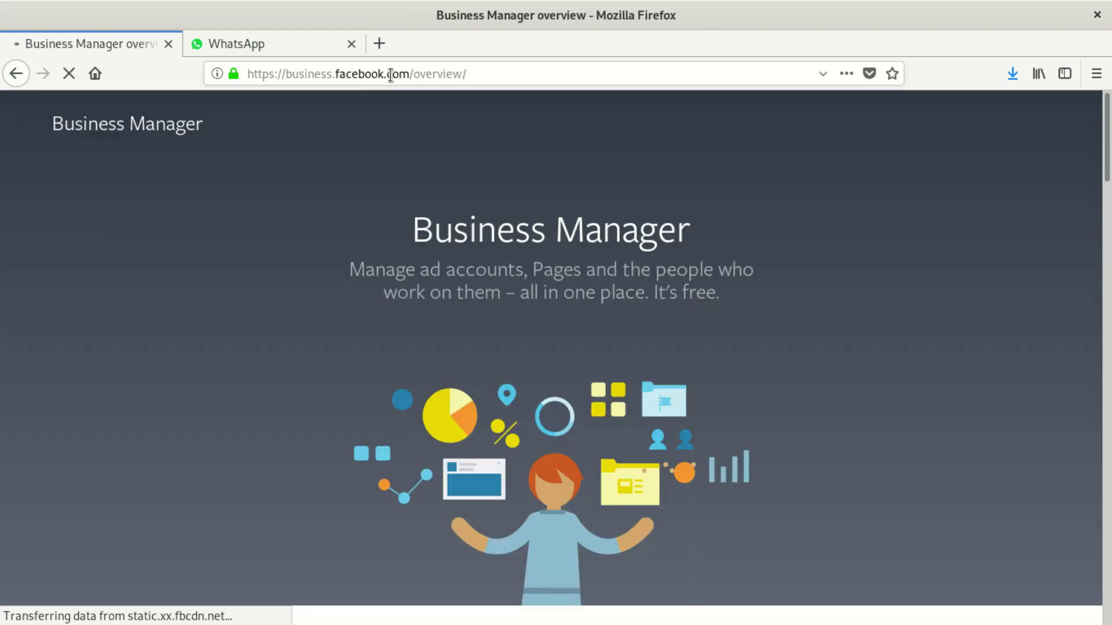
# Step: Change the address to business.facebook.com/ads/manage to reach the ad accounts list
pyautogui.moveTo(419, 74); pyautogui.dragTo(1025, 80)
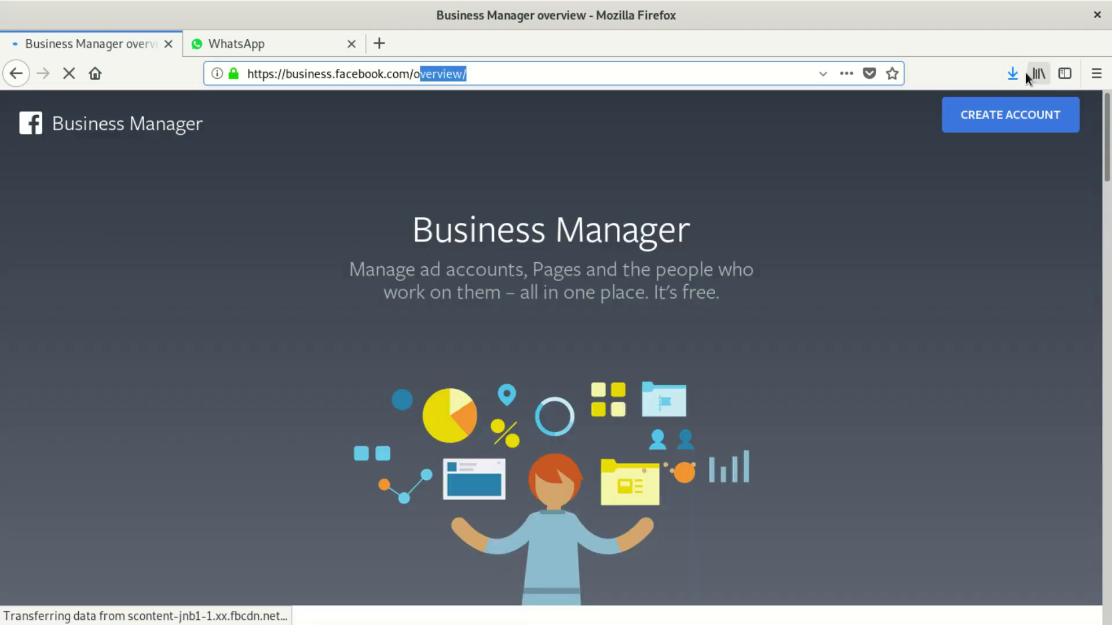
pyautogui.press('BackSpace')
pyautogui.press('BackSpace')
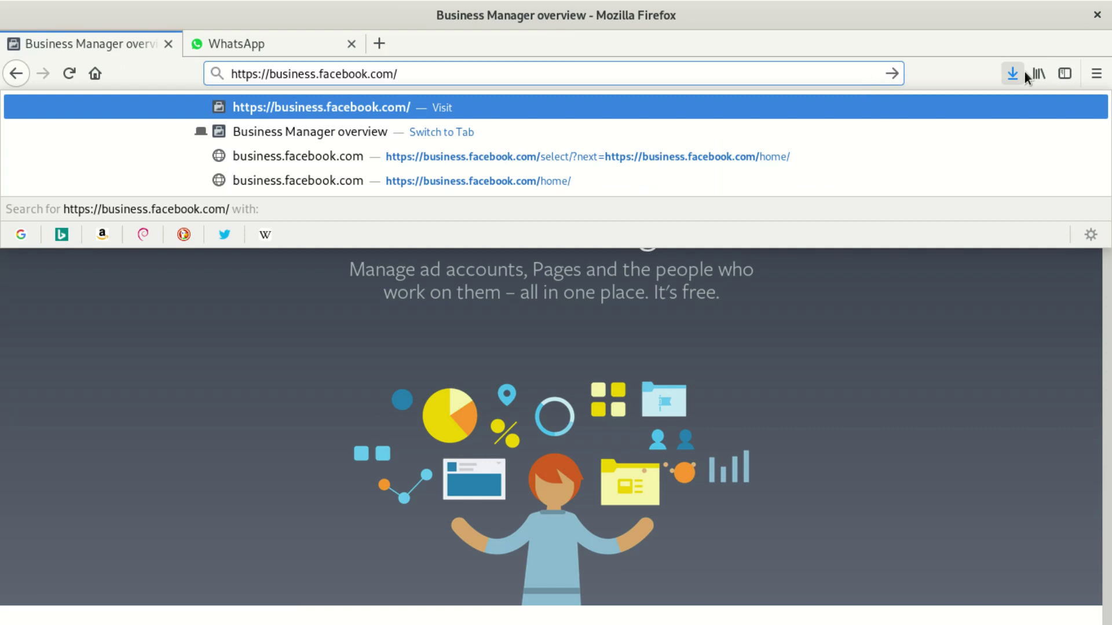
pyautogui.write('ads')
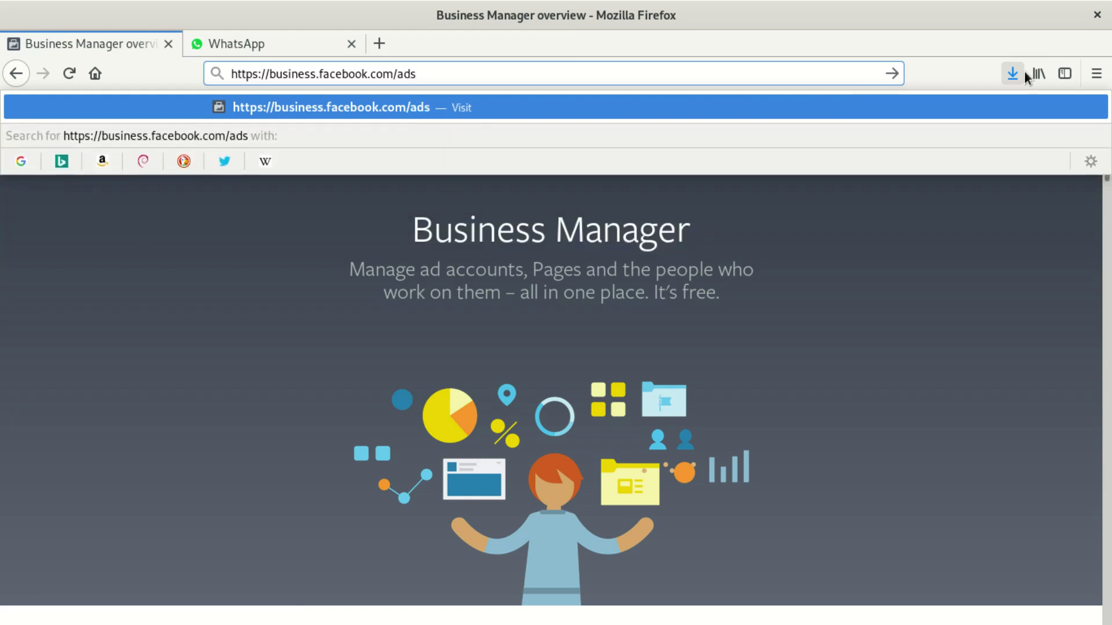
pyautogui.write('/m')
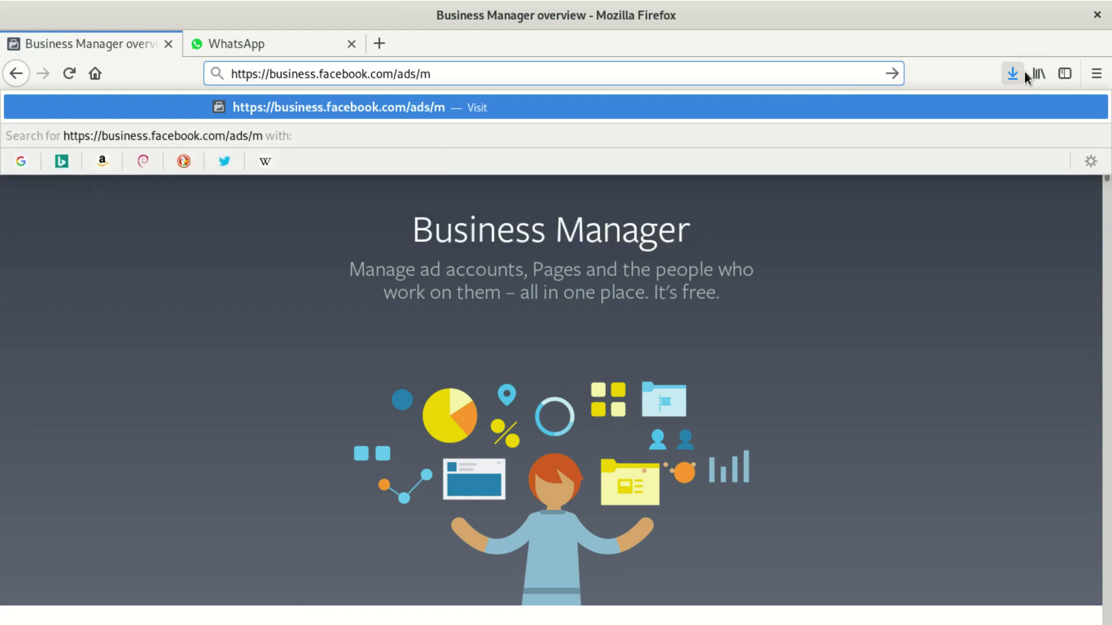
pyautogui.write('anage')
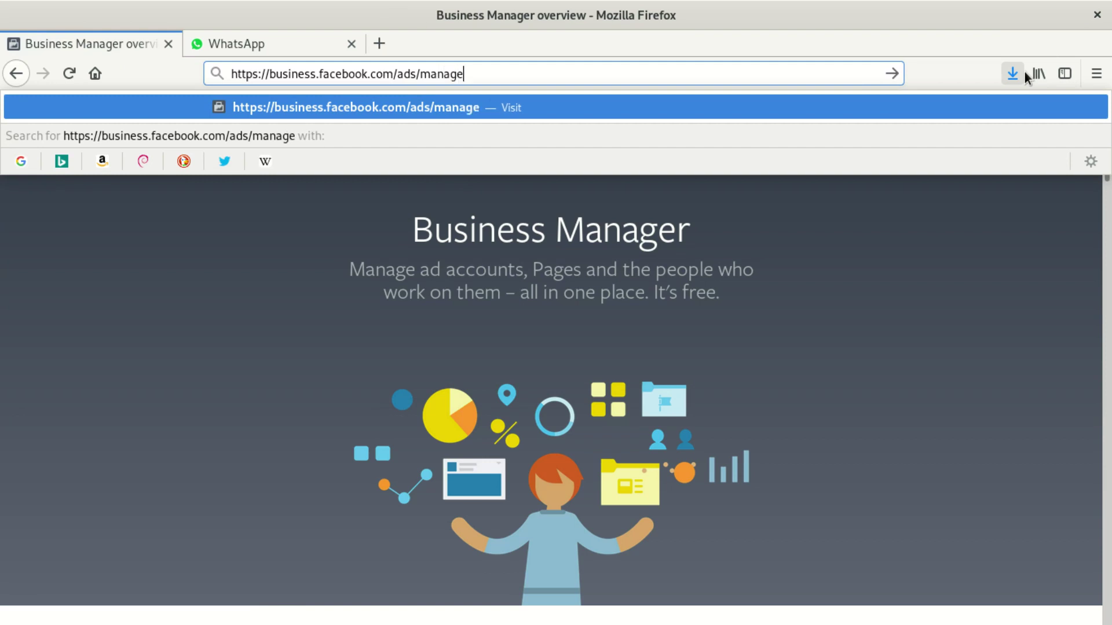
pyautogui.press('Return')
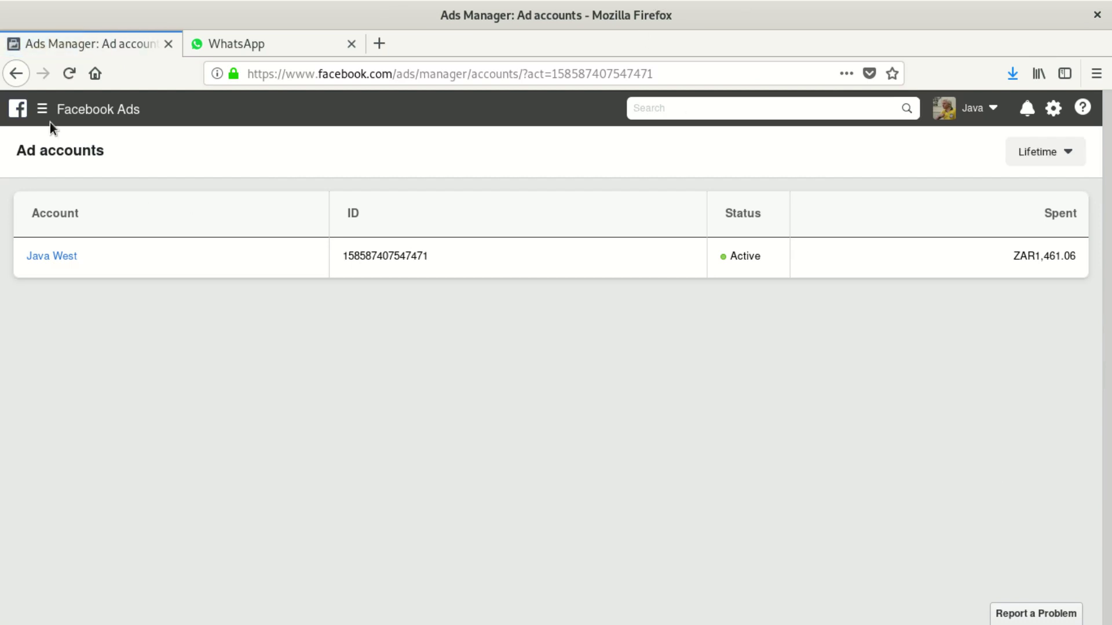
# Step: Go to the ad account's Billing page from the Shortcuts menu, then its Payment Settings
pyautogui.moveTo(40, 111)
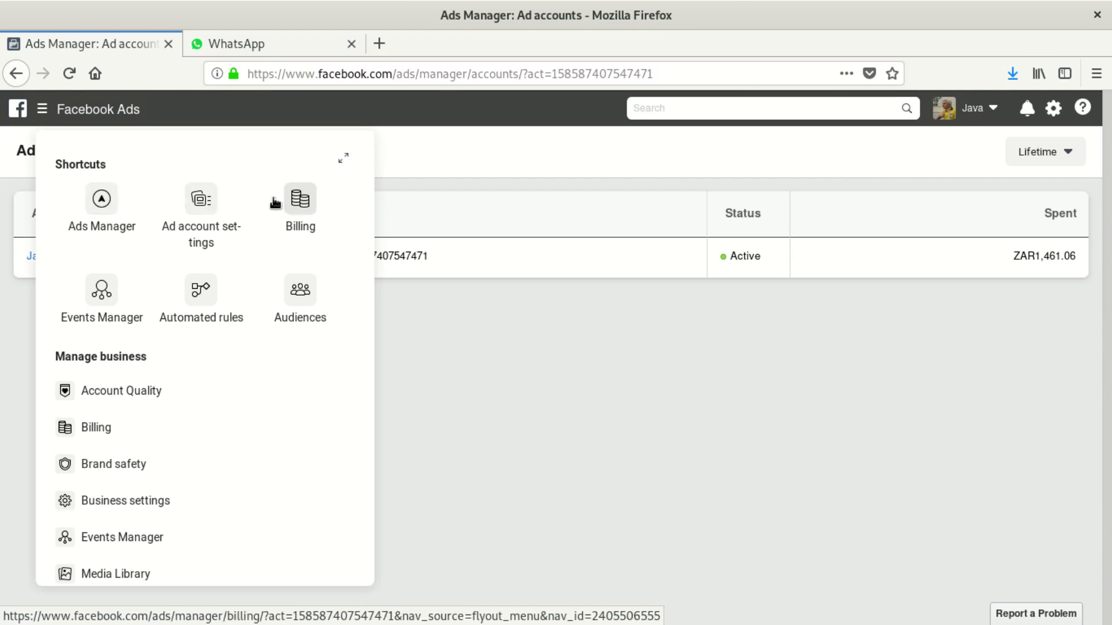
pyautogui.click(291, 202)
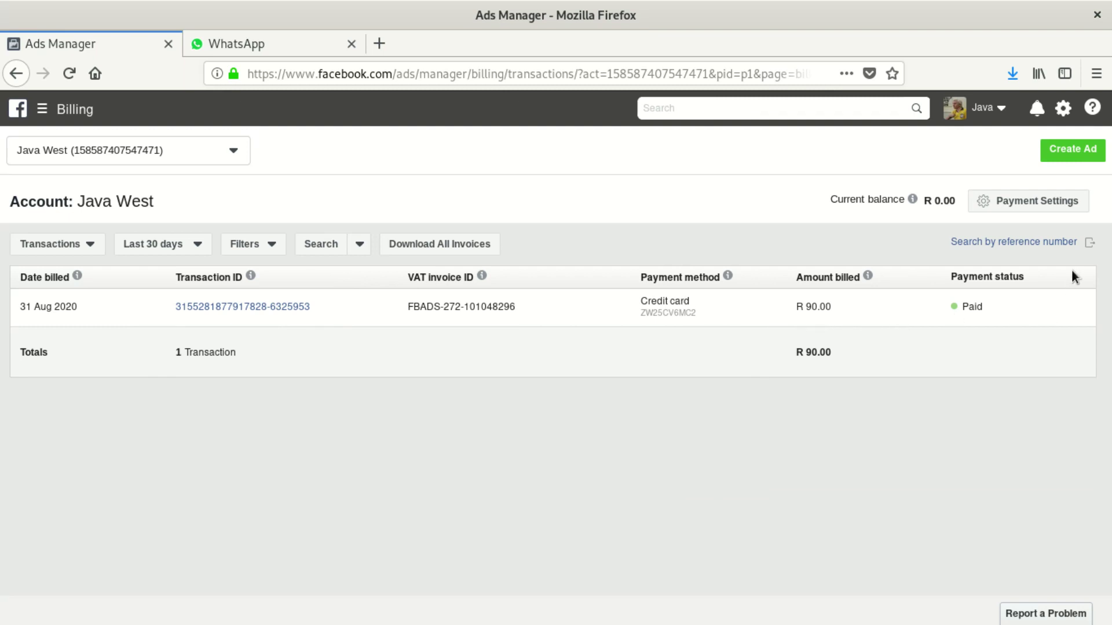
pyautogui.click(1058, 201)
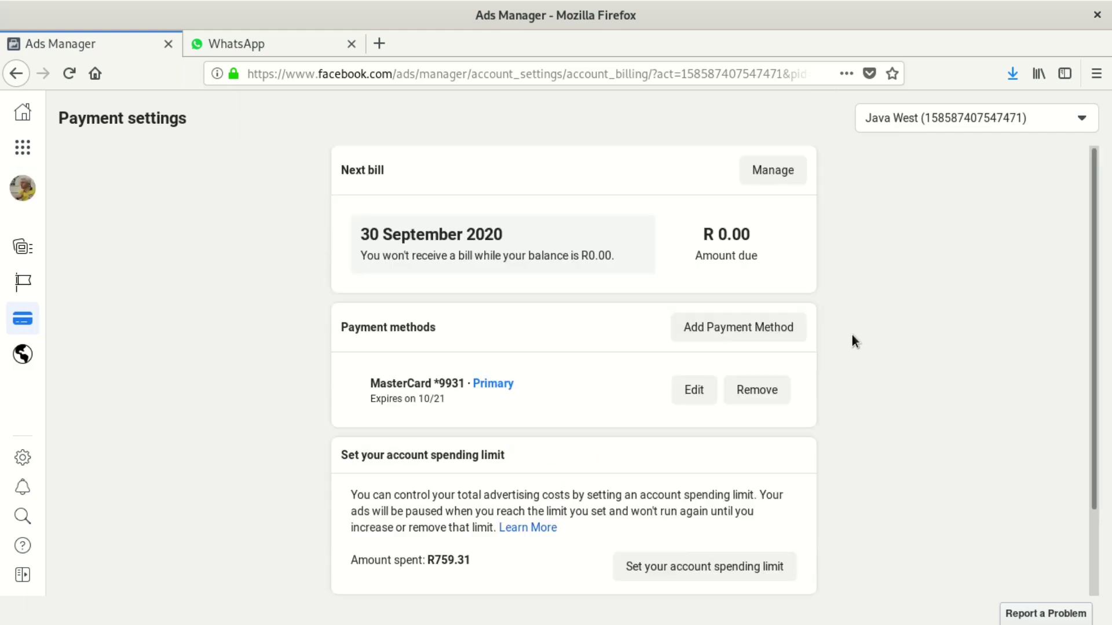
# Step: Look over the payment settings cards and start removing the primary MasterCard payment method
pyautogui.scroll(-3, 658, 442)
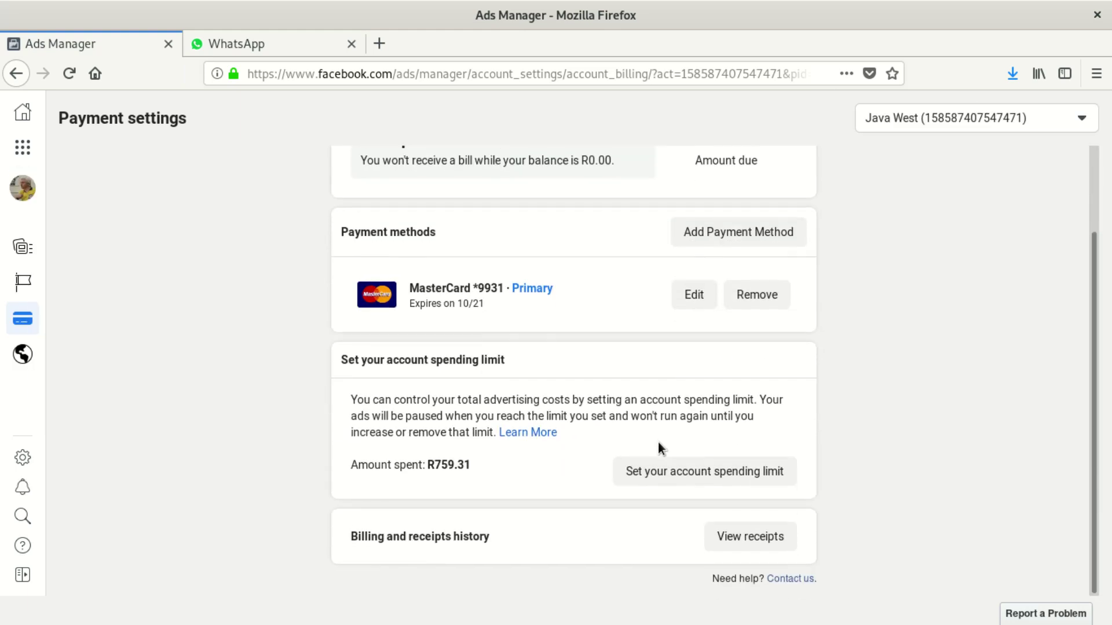
pyautogui.scroll(3, 659, 443)
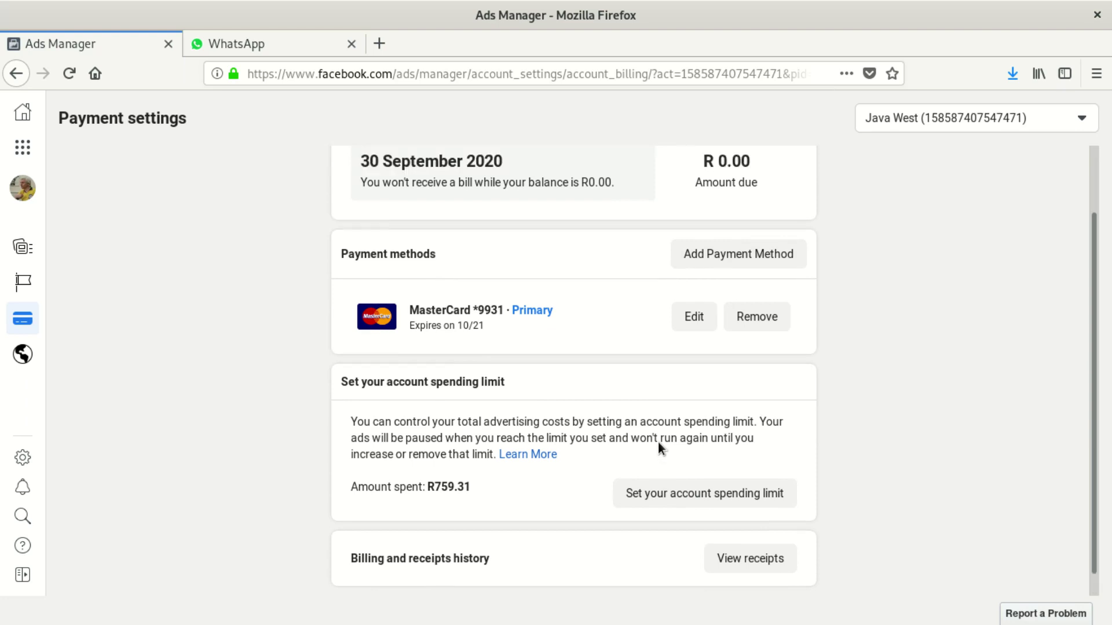
pyautogui.click(760, 390)
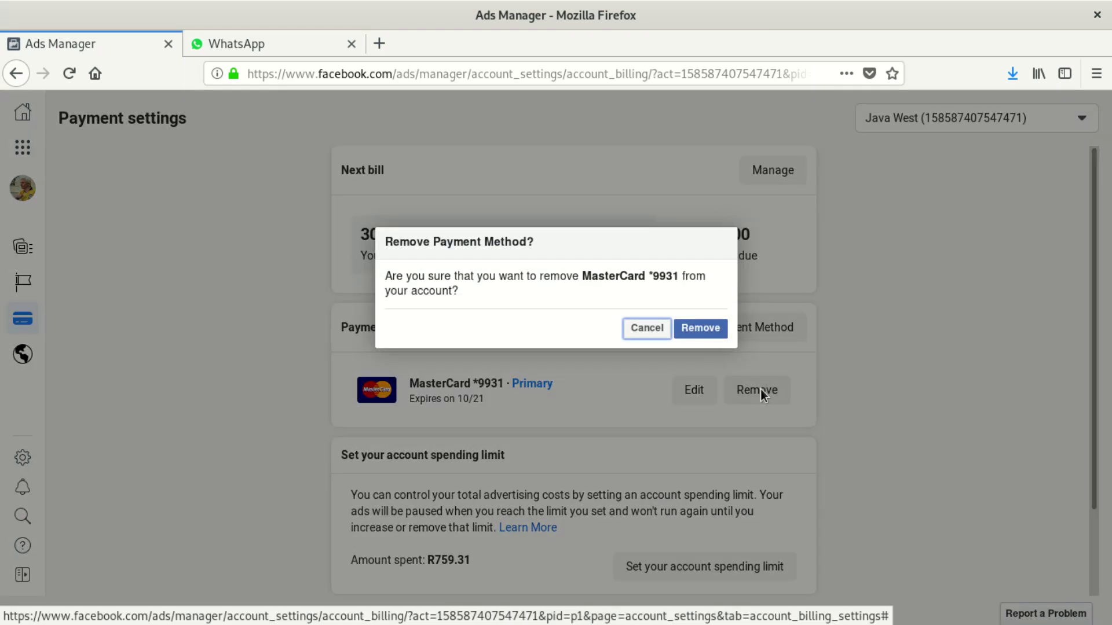
pyautogui.click(709, 332)
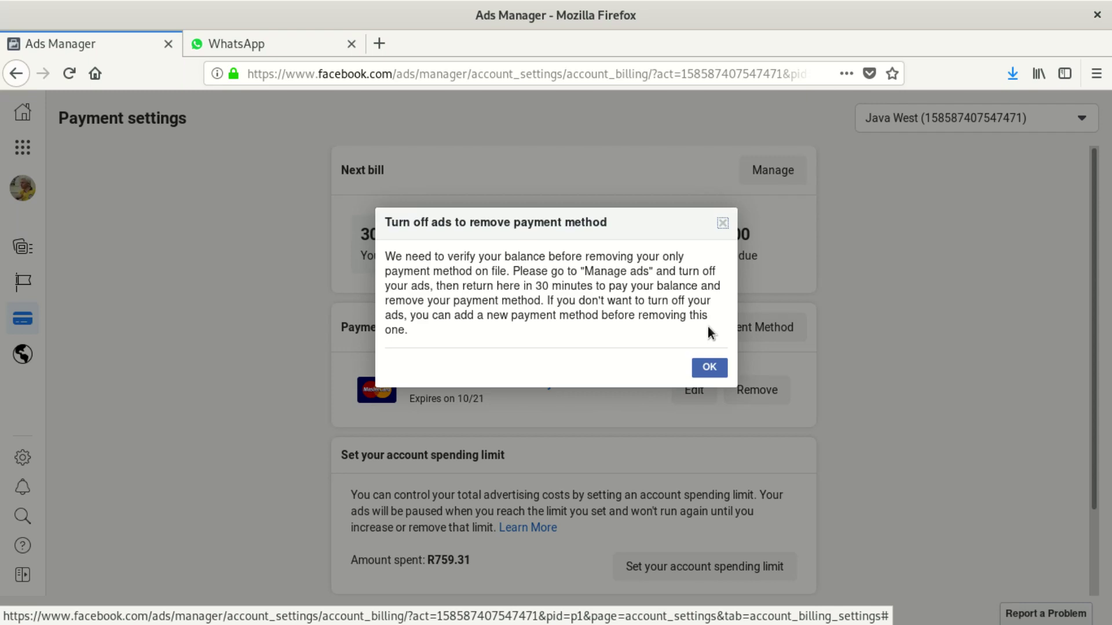
pyautogui.doubleClick(447, 267)
pyautogui.moveTo(446, 267); pyautogui.dragTo(639, 307)
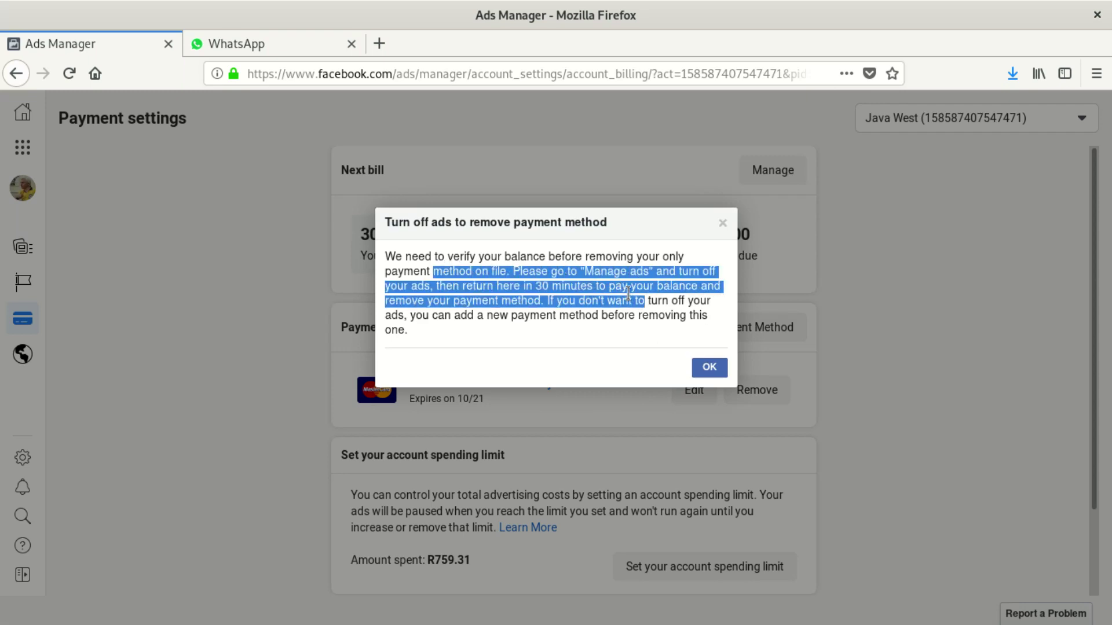
pyautogui.click(399, 253)
pyautogui.moveTo(399, 252); pyautogui.dragTo(611, 331)
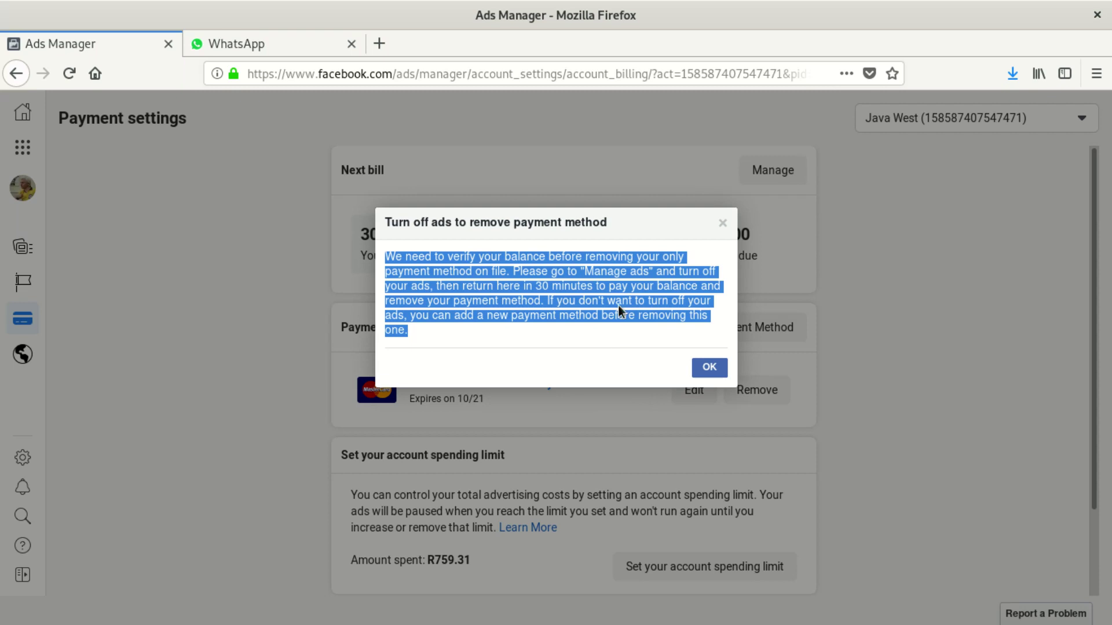
pyautogui.click(721, 378)
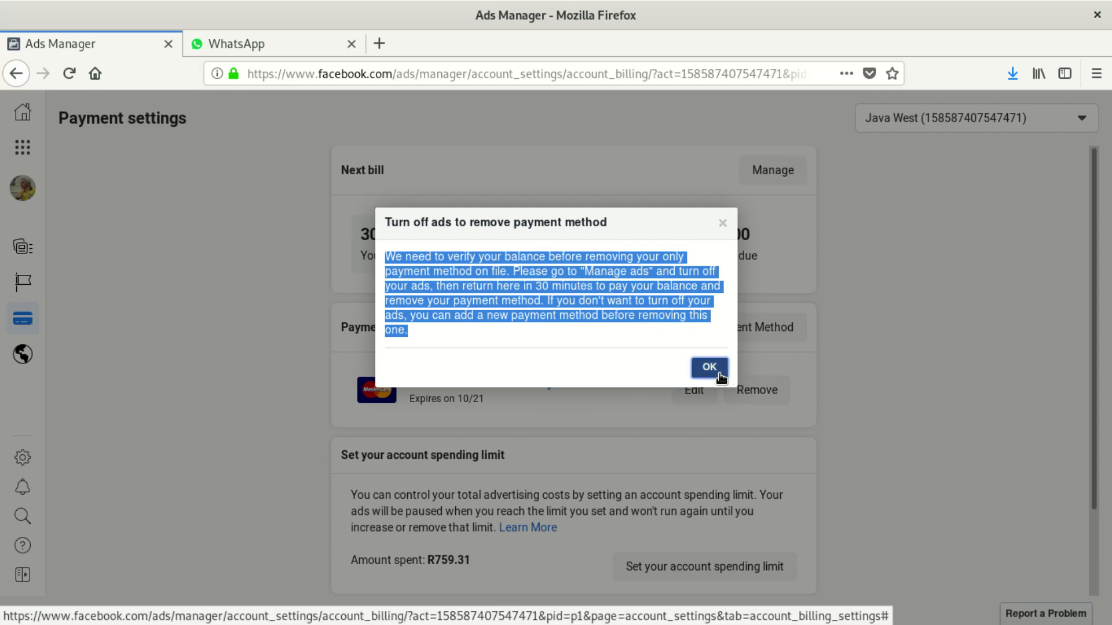
pyautogui.click(720, 377)
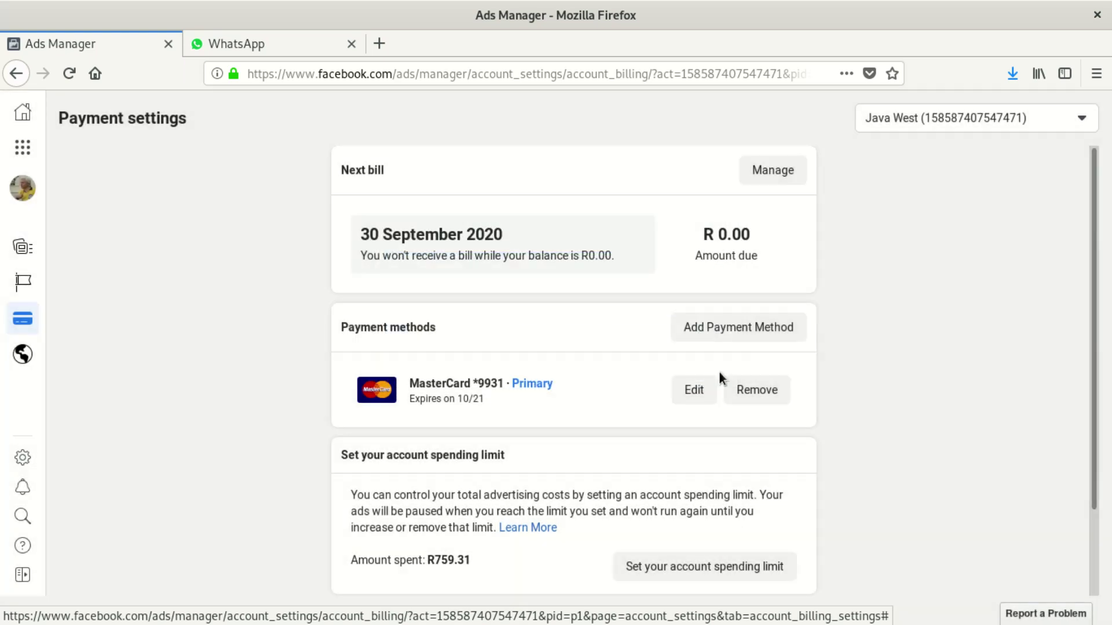
pyautogui.click(752, 394)
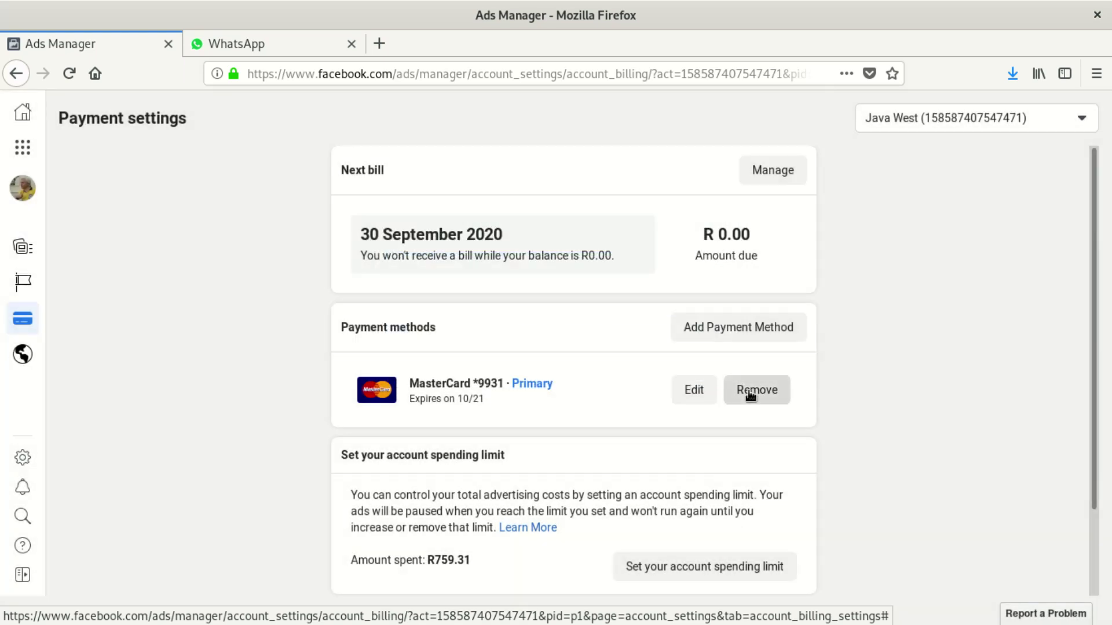
pyautogui.click(705, 328)
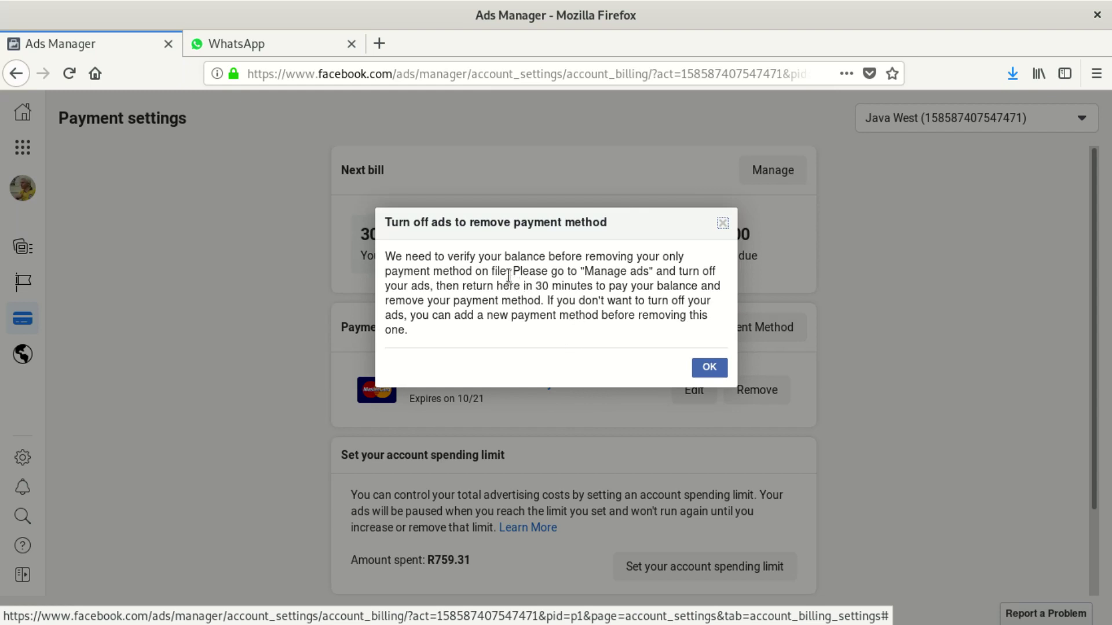
pyautogui.moveTo(509, 273); pyautogui.dragTo(465, 257)
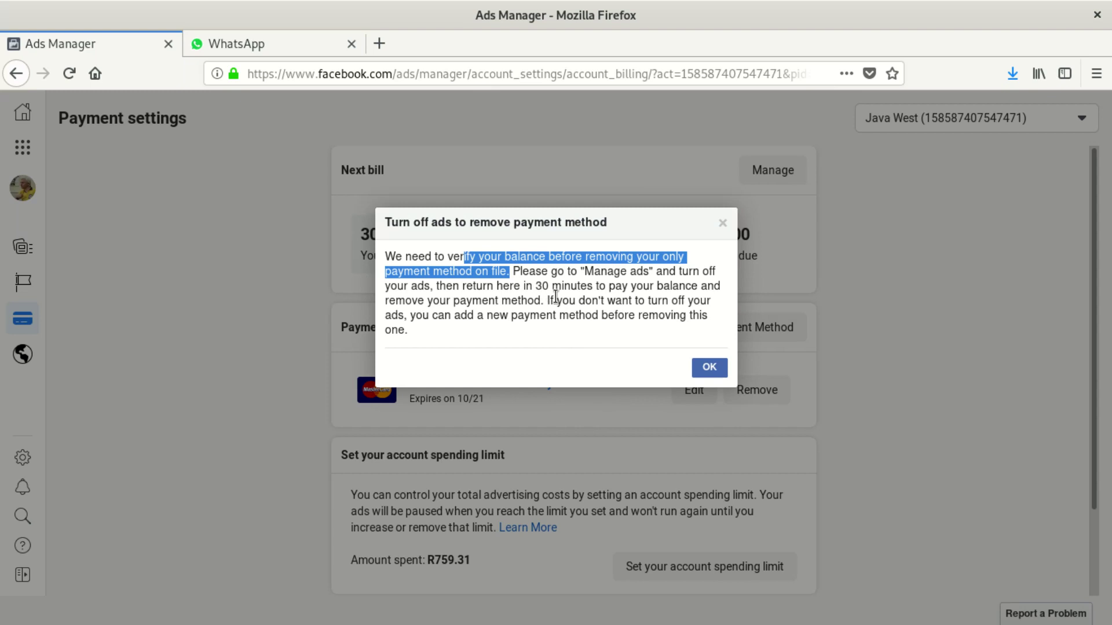
pyautogui.moveTo(595, 287); pyautogui.dragTo(534, 288)
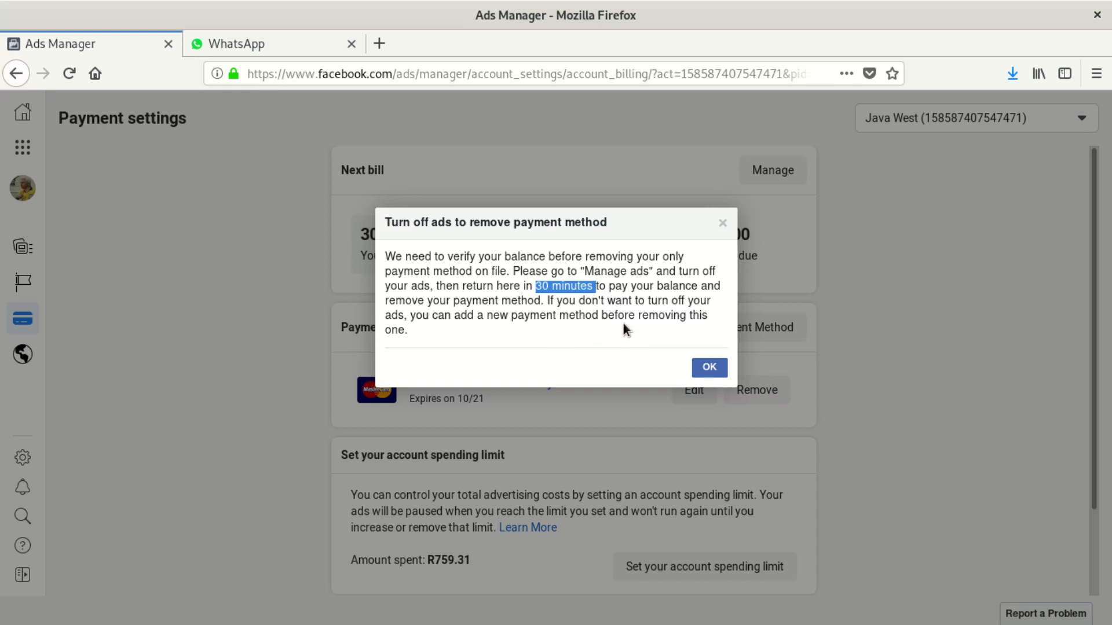
pyautogui.click(709, 368)
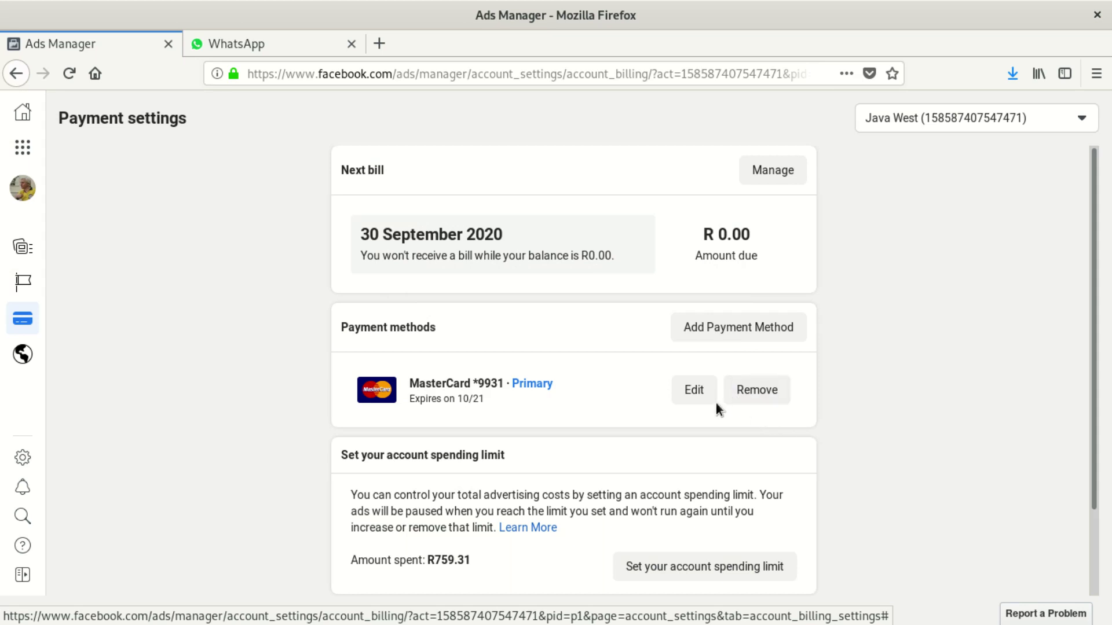
pyautogui.click(759, 170)
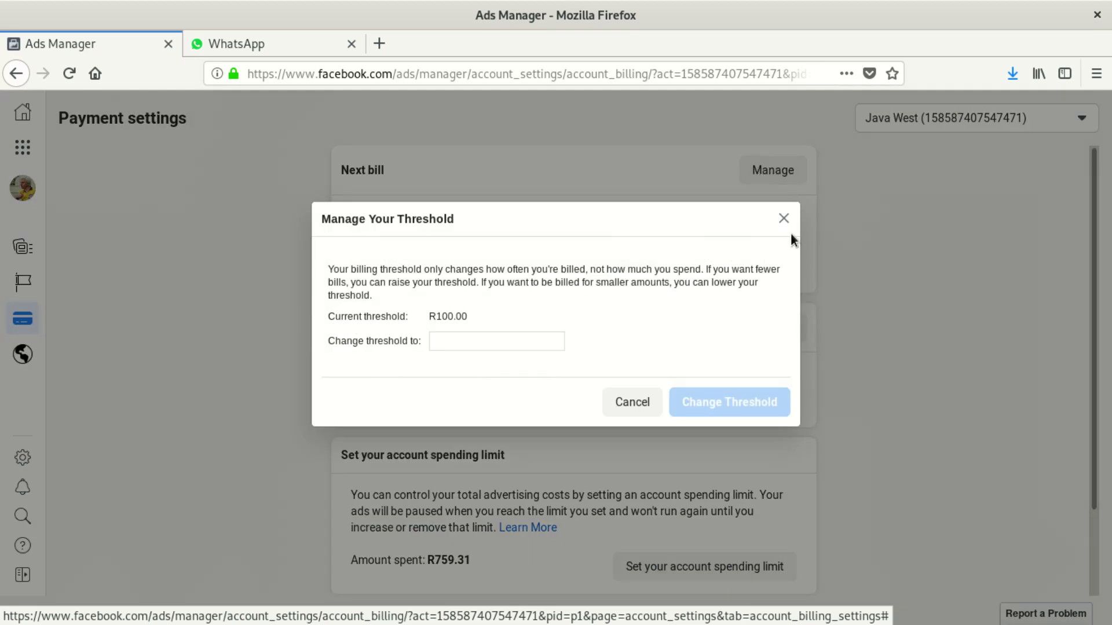
pyautogui.click(783, 219)
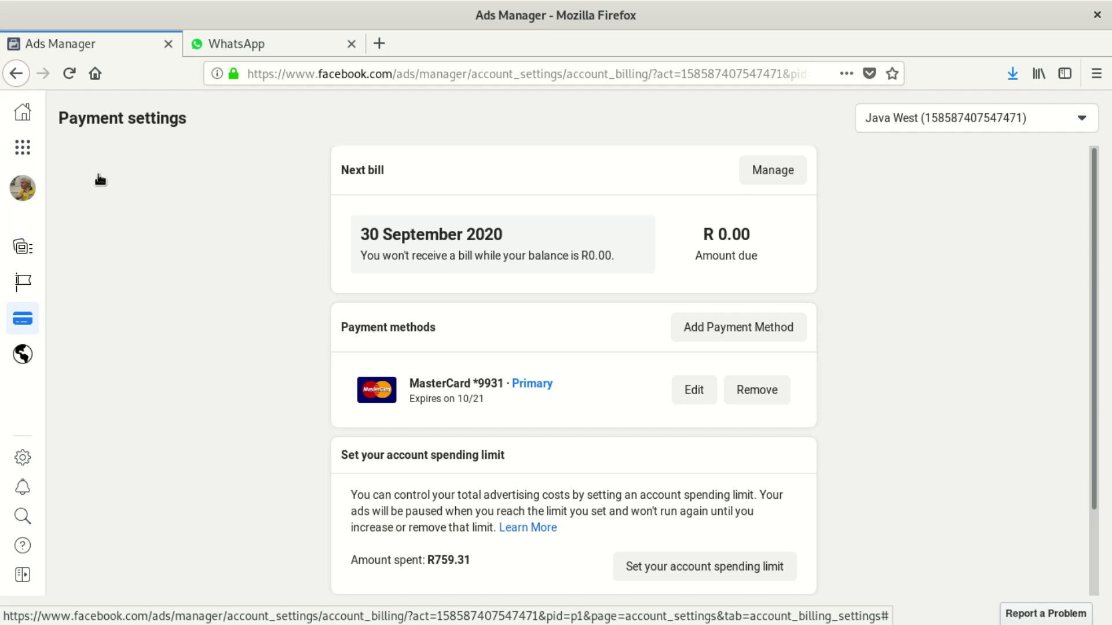
pyautogui.click(15, 72)
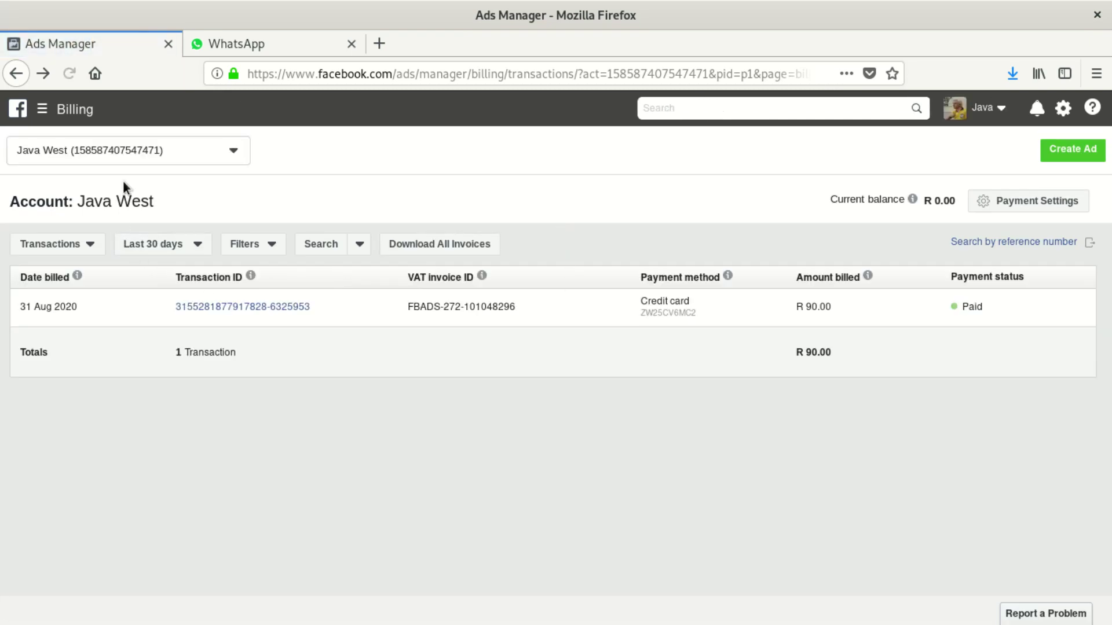
pyautogui.click(191, 152)
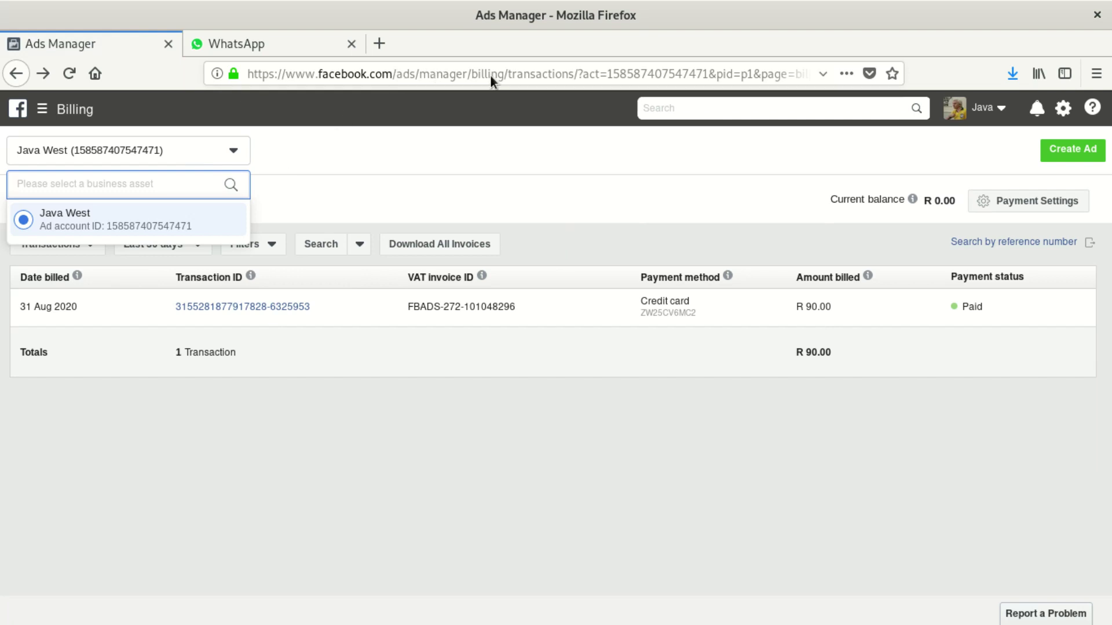
pyautogui.click(1041, 208)
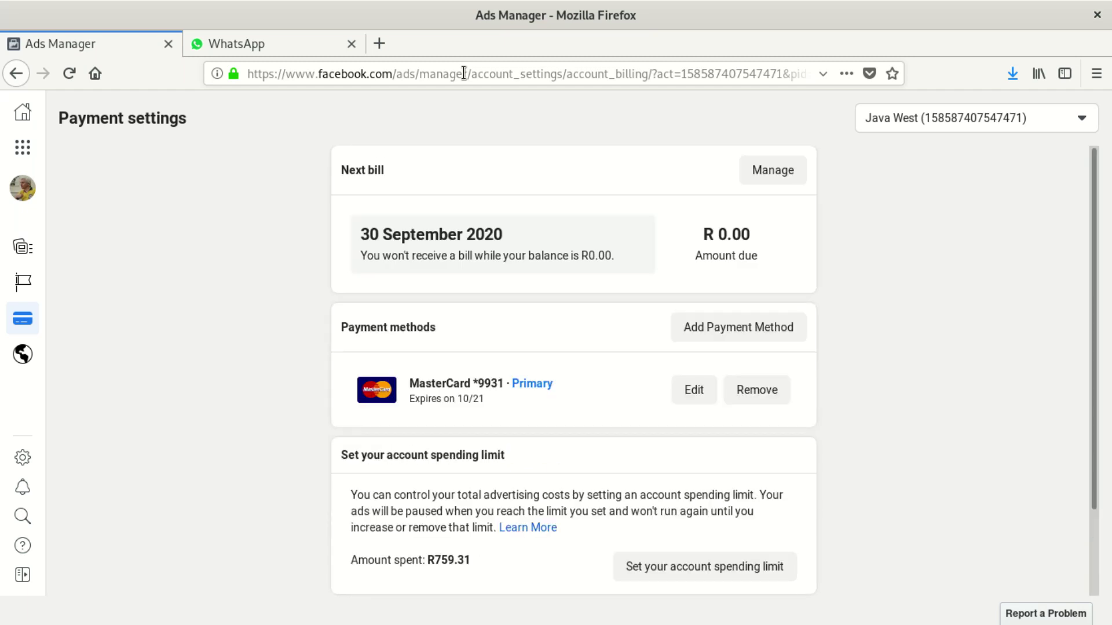
pyautogui.click(463, 73)
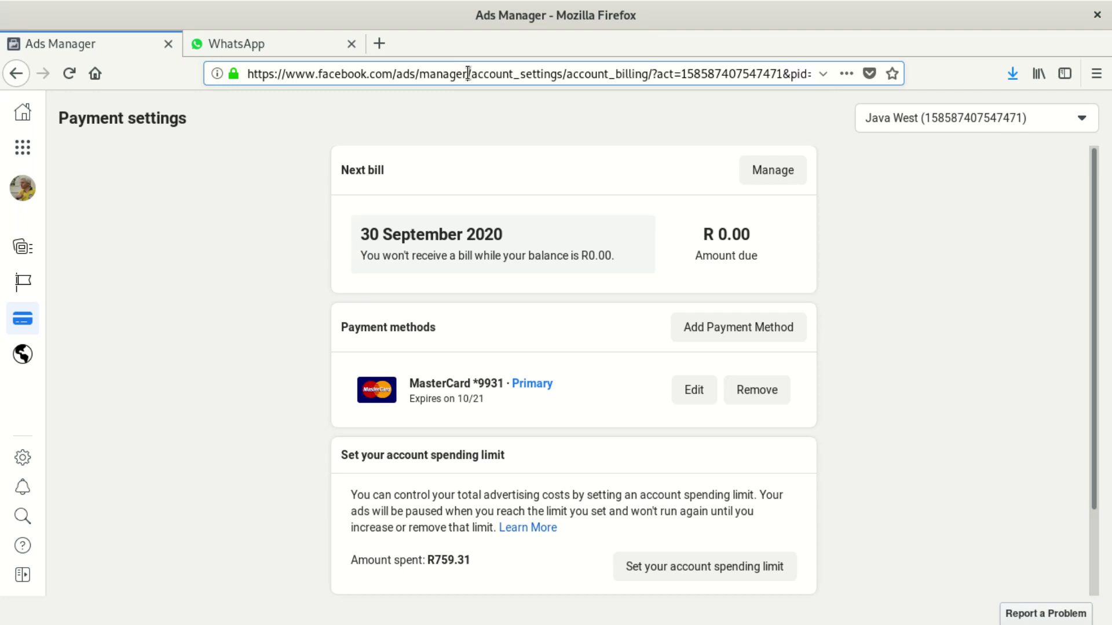
# Step: Return to the Campaigns table at facebook.com/ads/manager and show the Business tools shortcuts
pyautogui.moveTo(468, 73); pyautogui.dragTo(1102, 73)
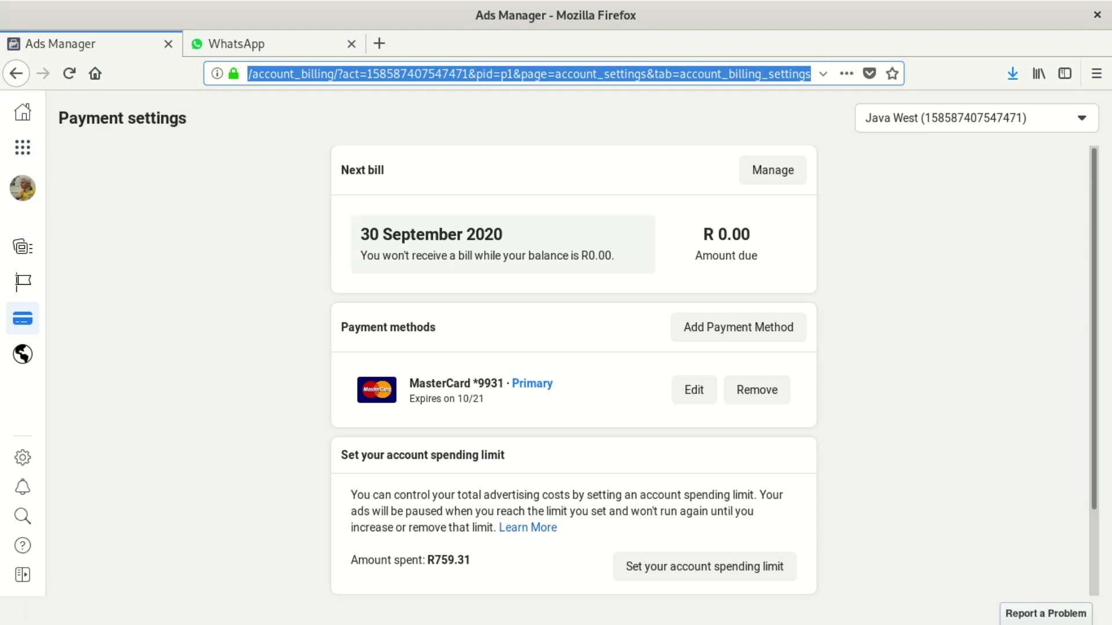
pyautogui.press('BackSpace')
pyautogui.press('Return')
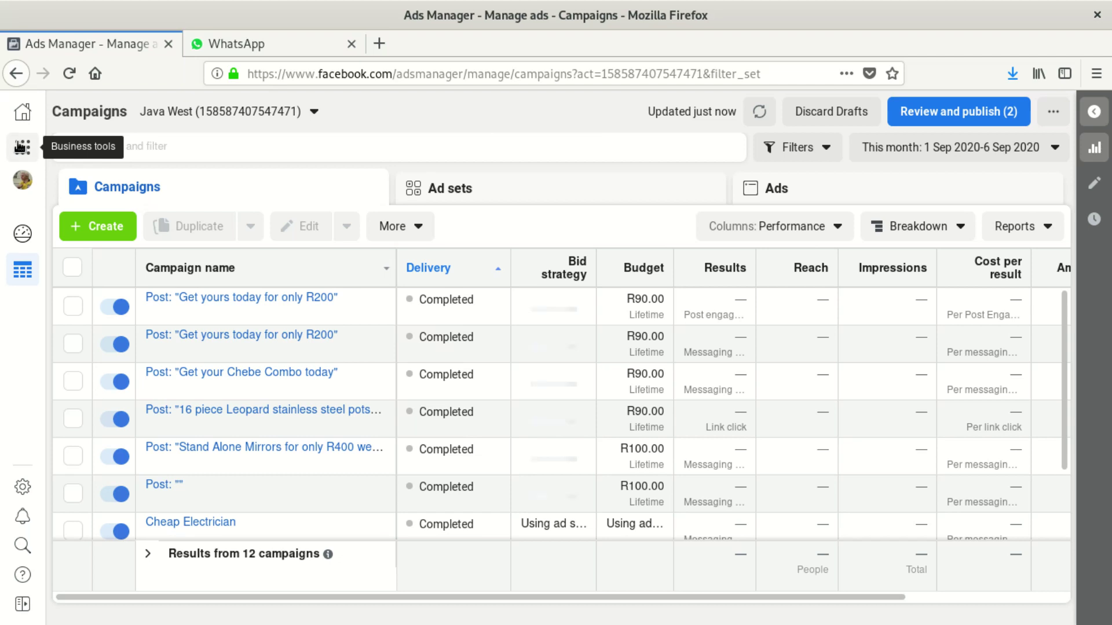
pyautogui.click(22, 147)
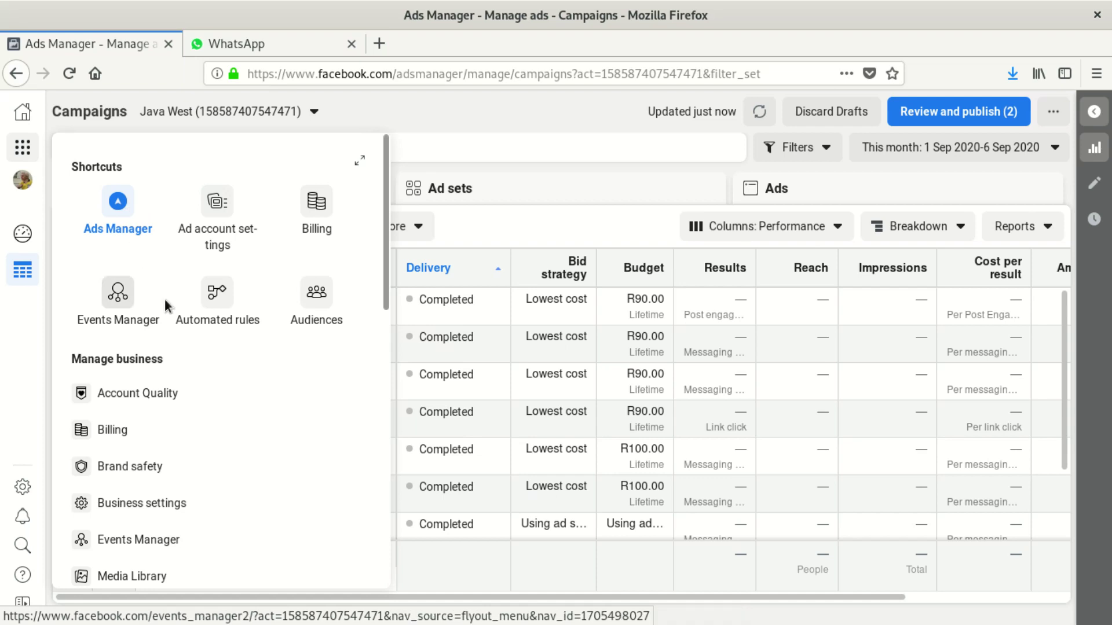
# Step: Scroll the Business tools menu down to Advertise and open Ad account settings for Java West
pyautogui.scroll(-2, 236, 327)
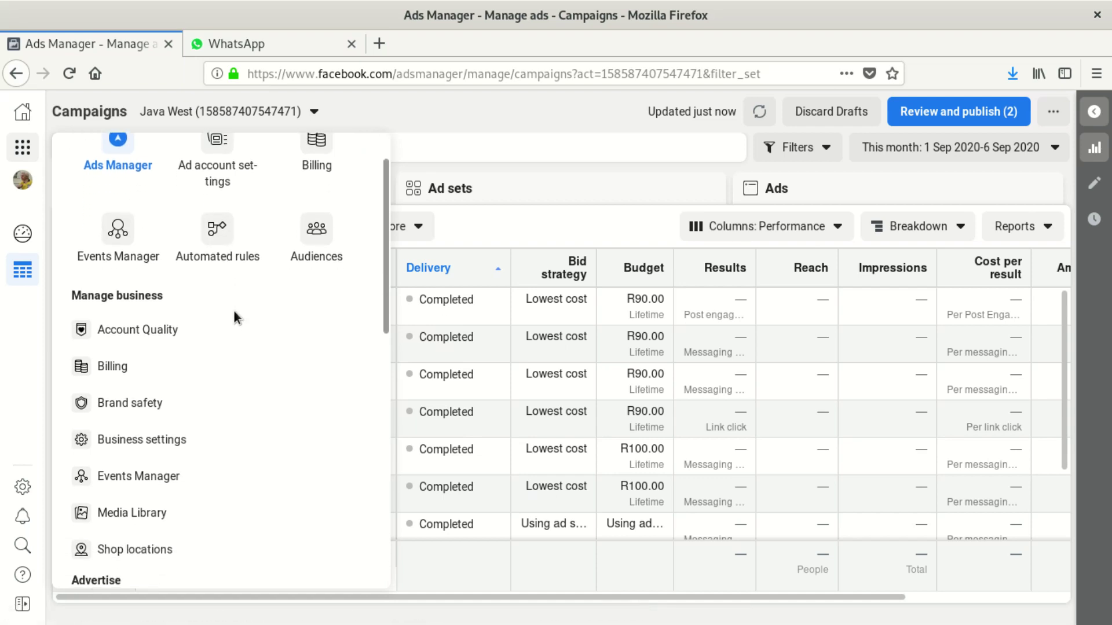
pyautogui.scroll(-1, 234, 313)
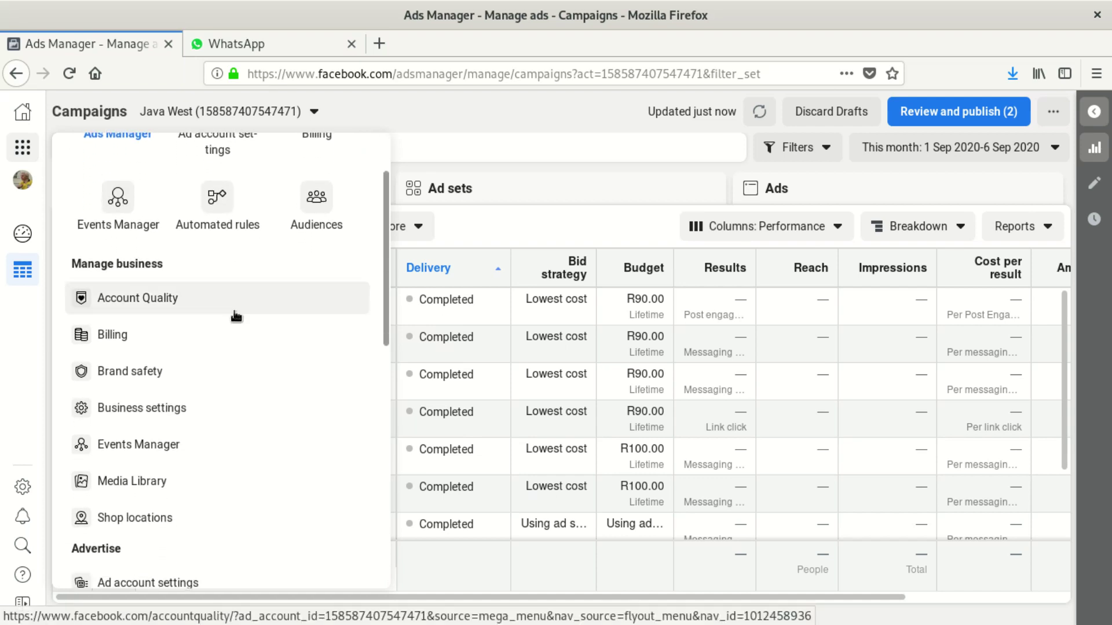
pyautogui.scroll(3, 234, 315)
pyautogui.scroll(-3, 235, 316)
pyautogui.scroll(-4, 236, 316)
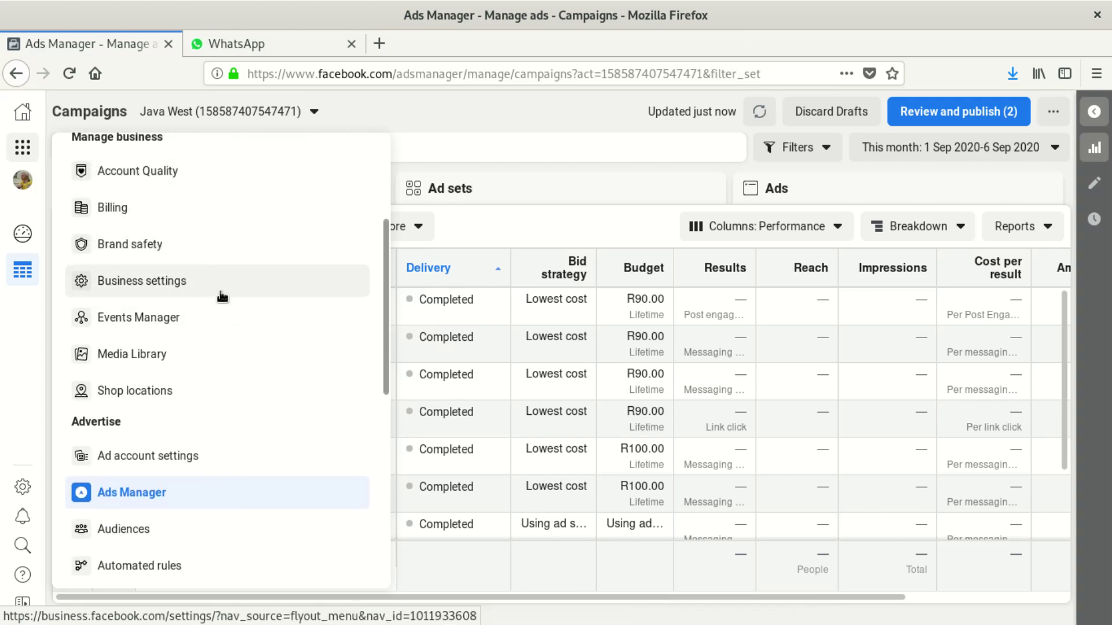
pyautogui.scroll(-2, 214, 334)
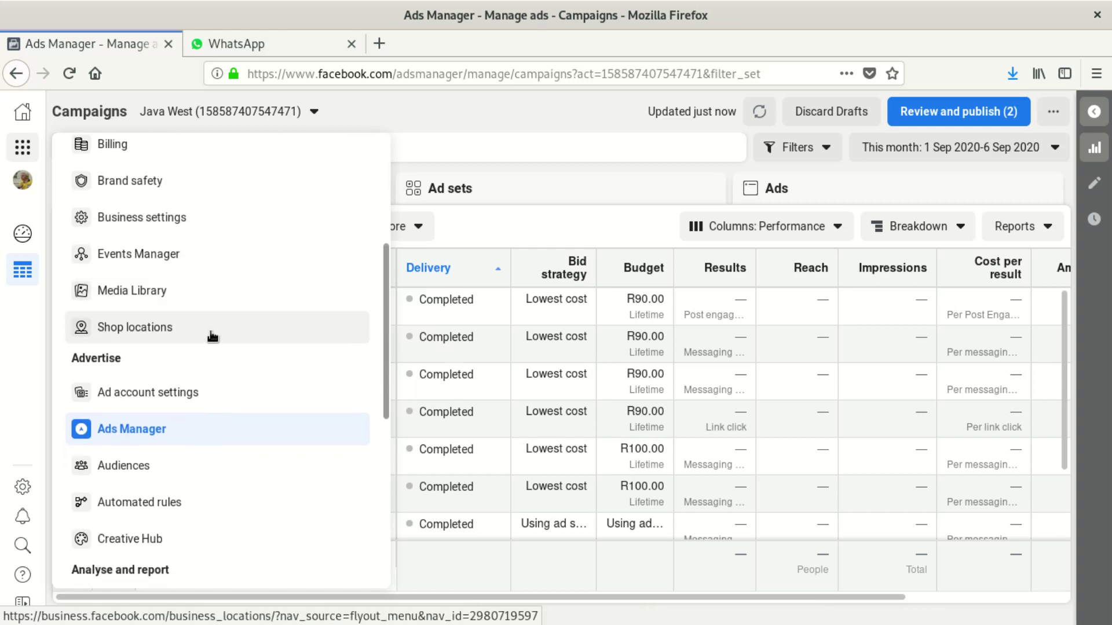
pyautogui.scroll(-3, 212, 336)
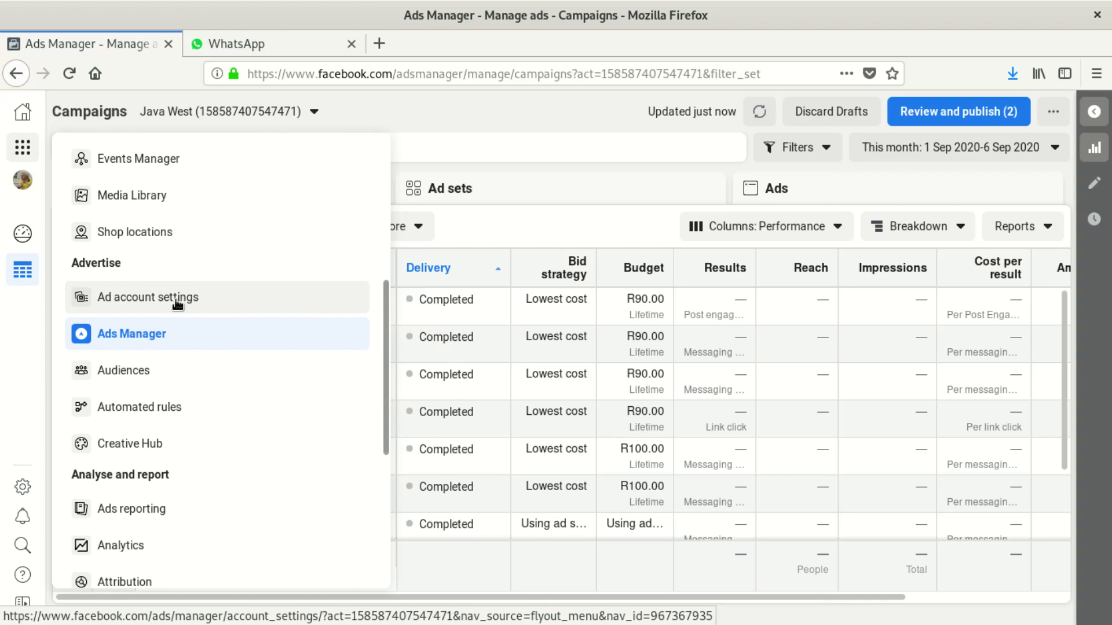
pyautogui.click(178, 297)
pyautogui.scroll(-2, 176, 305)
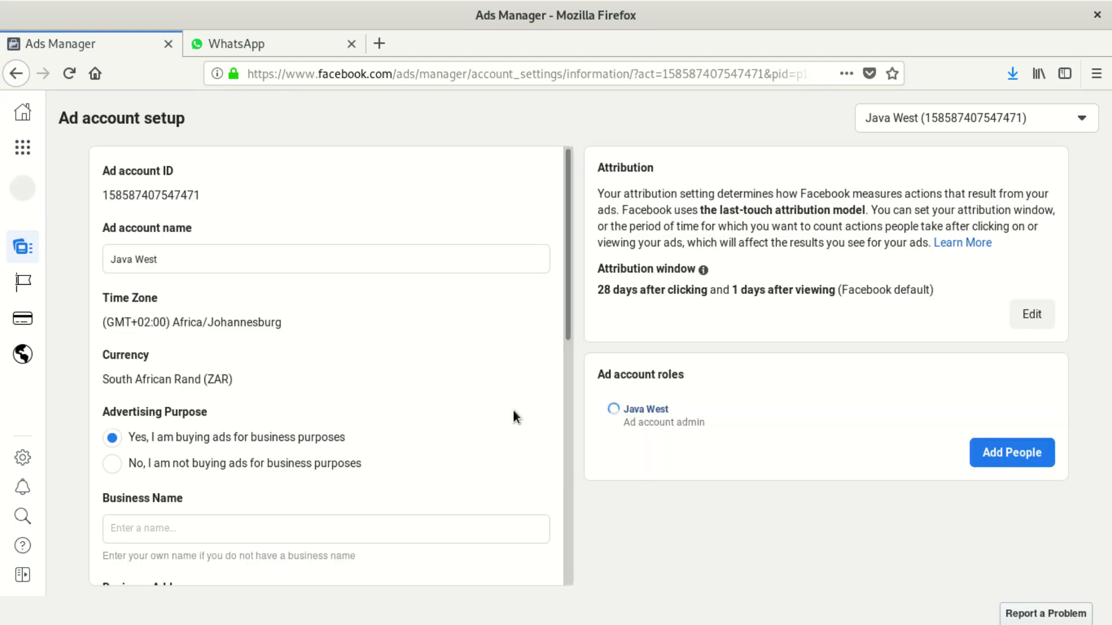
# Step: Use the 'Deactivate ad account' link at the bottom of the setup form, then highlight the campaign-stopping warning
pyautogui.scroll(-6, 371, 411)
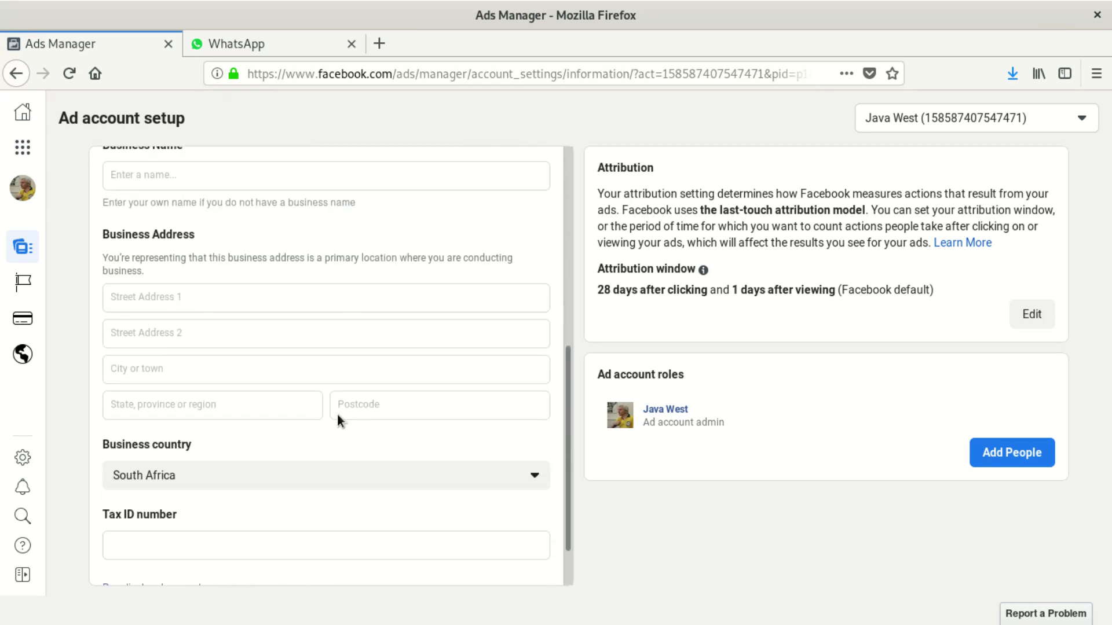
pyautogui.scroll(-2, 338, 421)
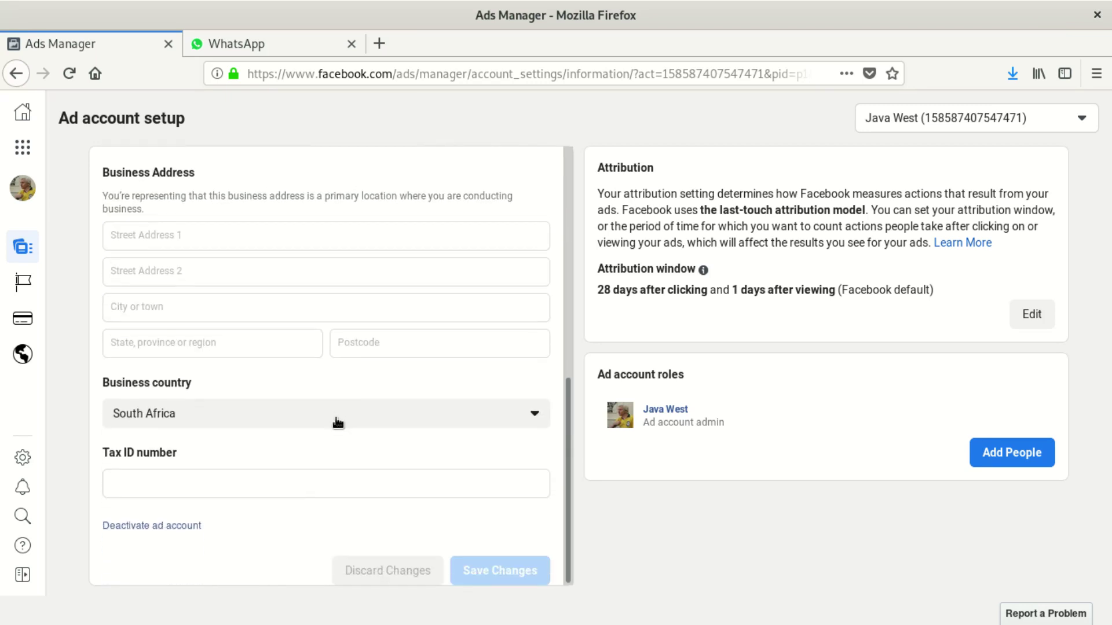
pyautogui.click(176, 528)
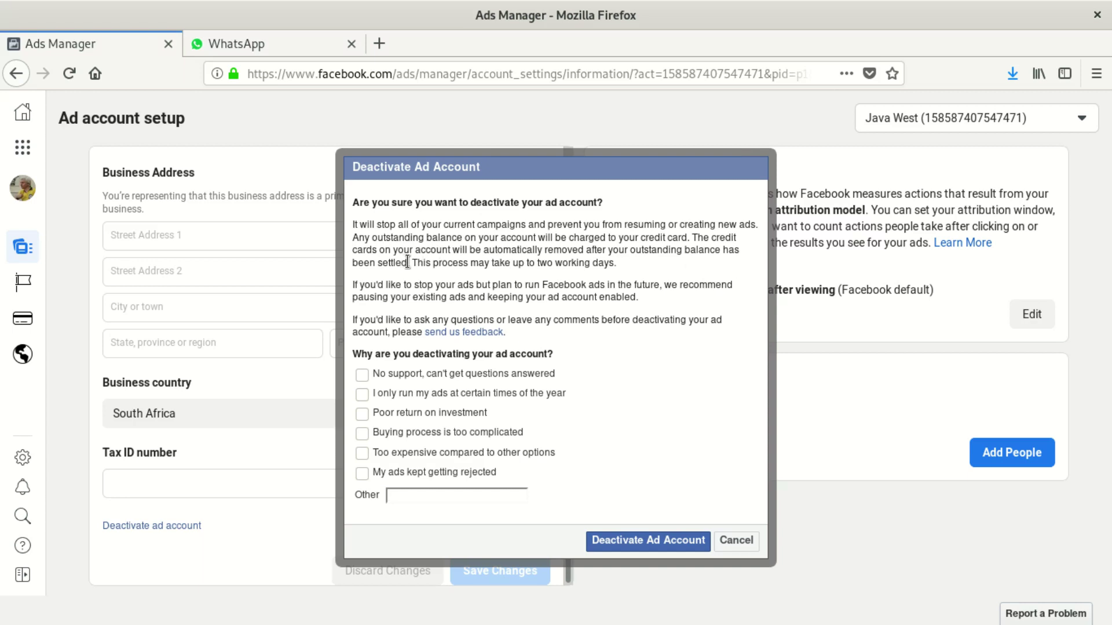
pyautogui.moveTo(408, 262); pyautogui.dragTo(352, 226)
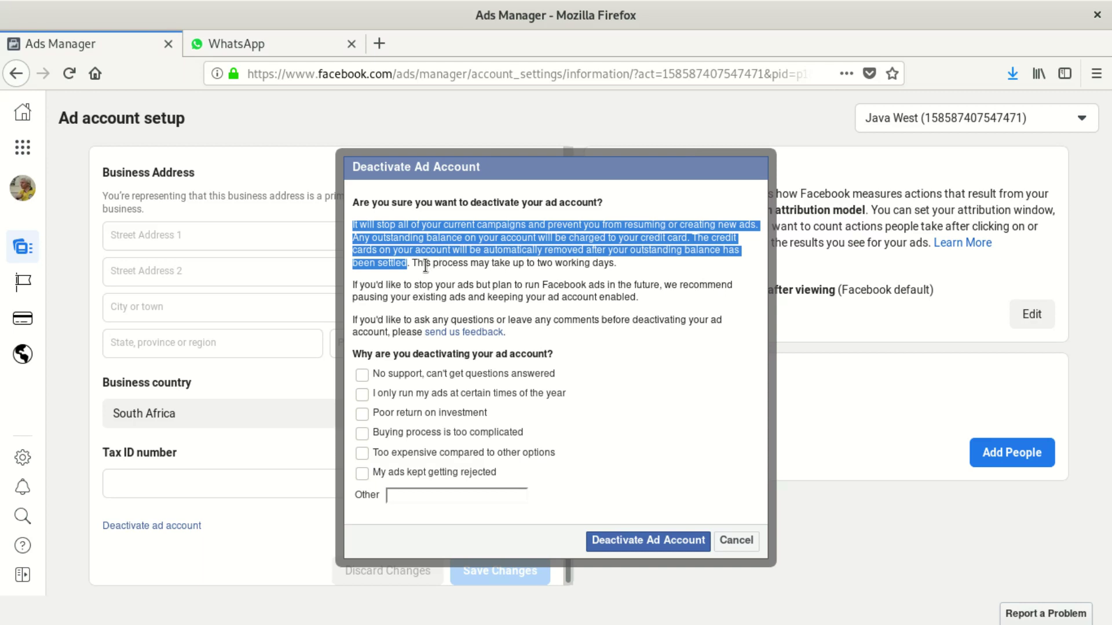
# Step: Highlight the warning and credit-card removal text, then open 'send us feedback' in a new tab
pyautogui.click(407, 264)
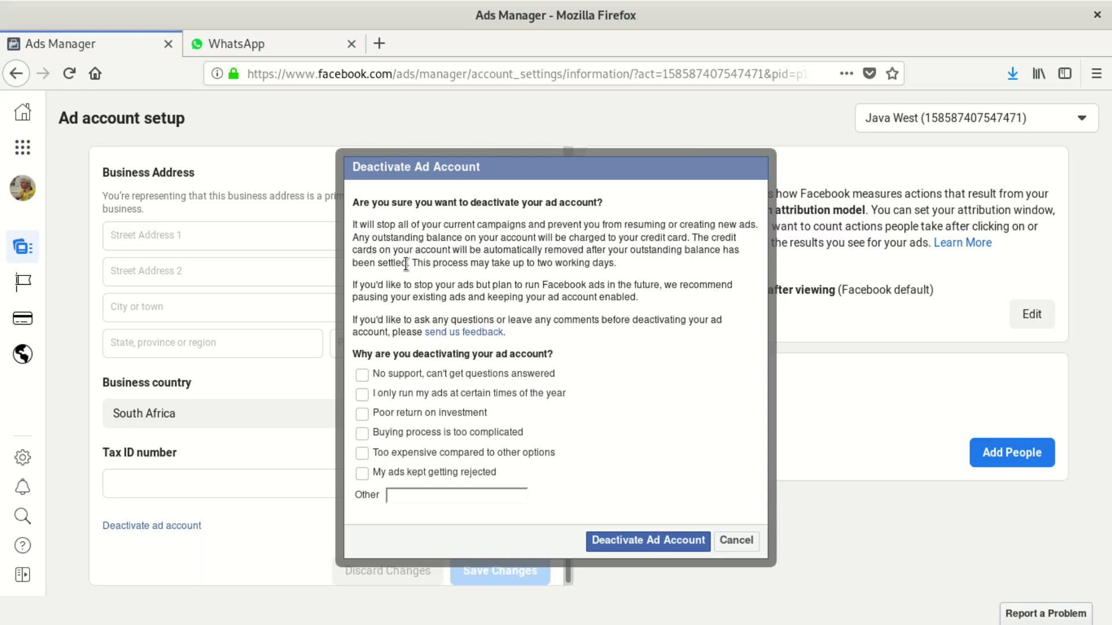
pyautogui.moveTo(406, 265); pyautogui.dragTo(338, 217)
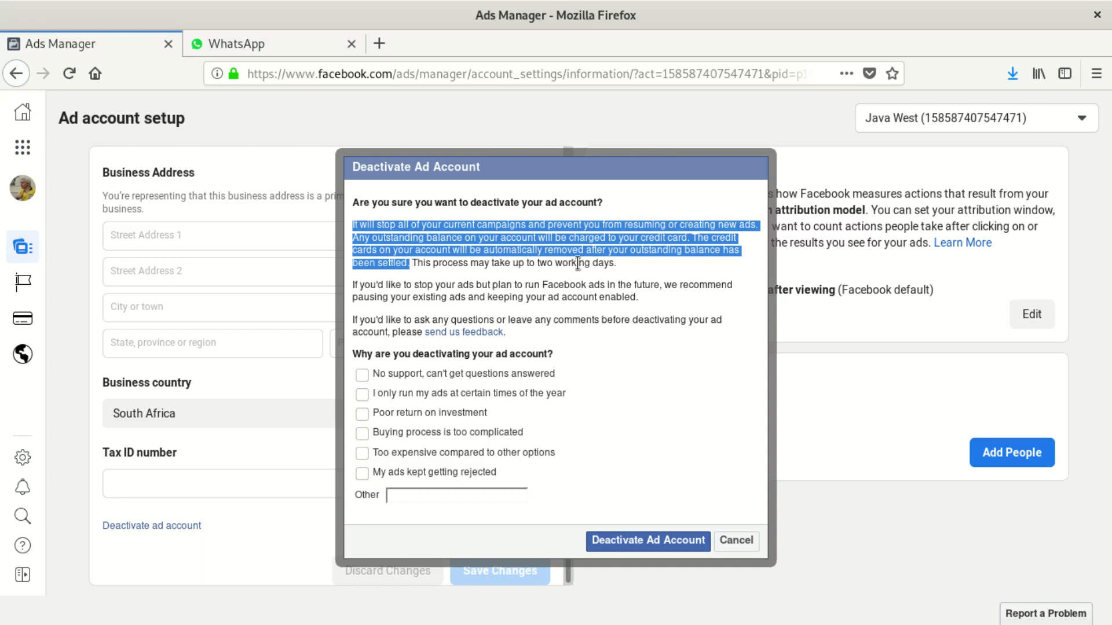
pyautogui.moveTo(617, 266); pyautogui.dragTo(397, 250)
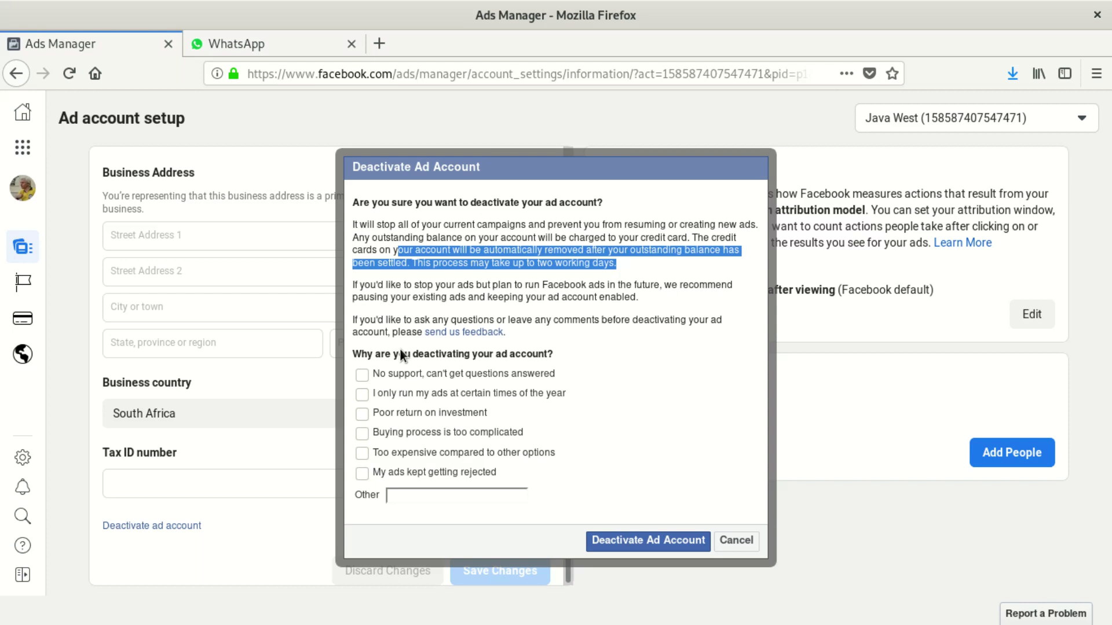
pyautogui.rightClick(464, 332)
pyautogui.click(509, 342)
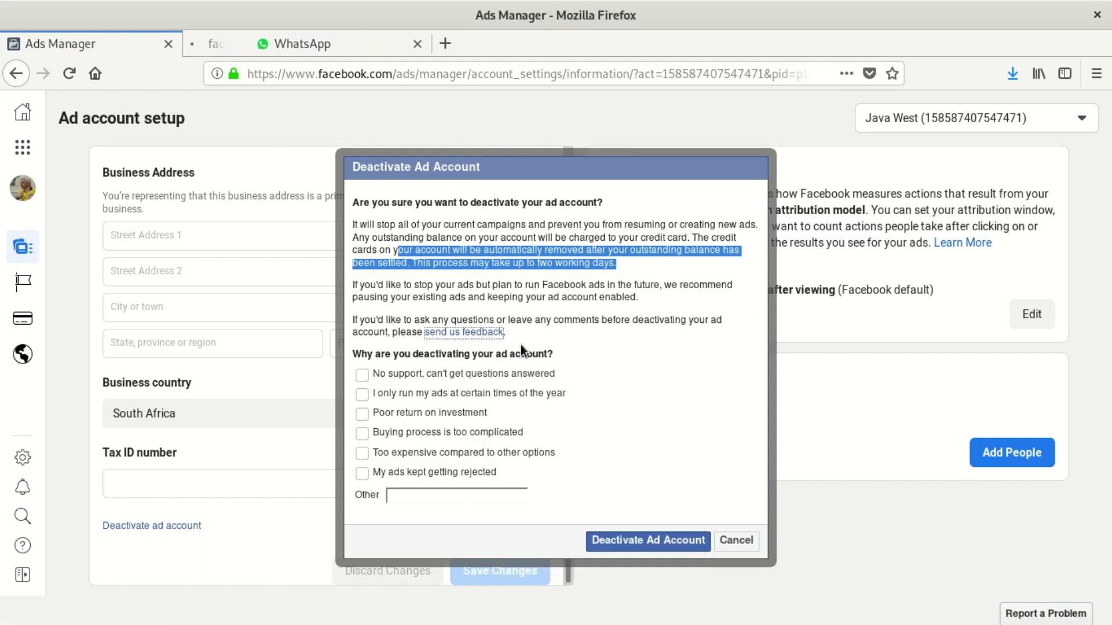
pyautogui.click(245, 47)
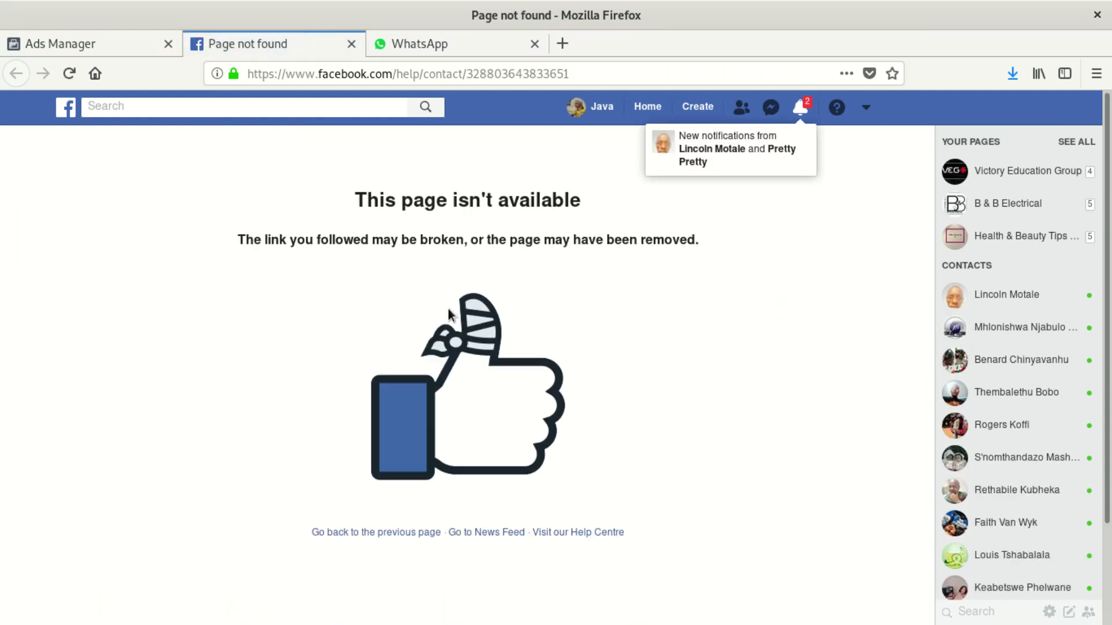
pyautogui.scroll(-3, 457, 261)
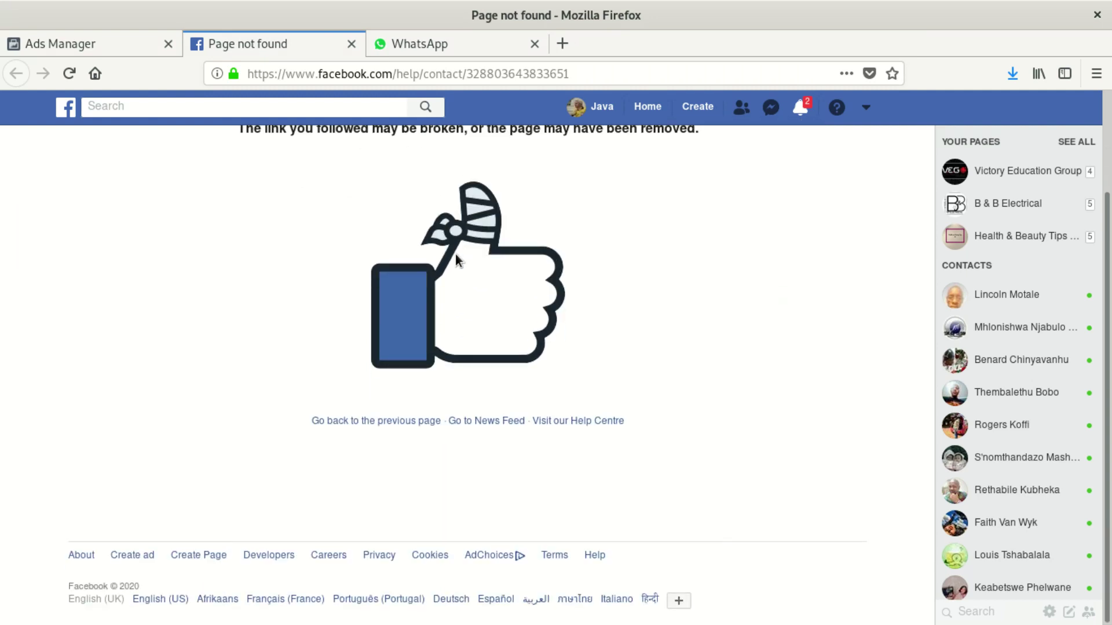
pyautogui.scroll(3, 457, 261)
pyautogui.click(82, 47)
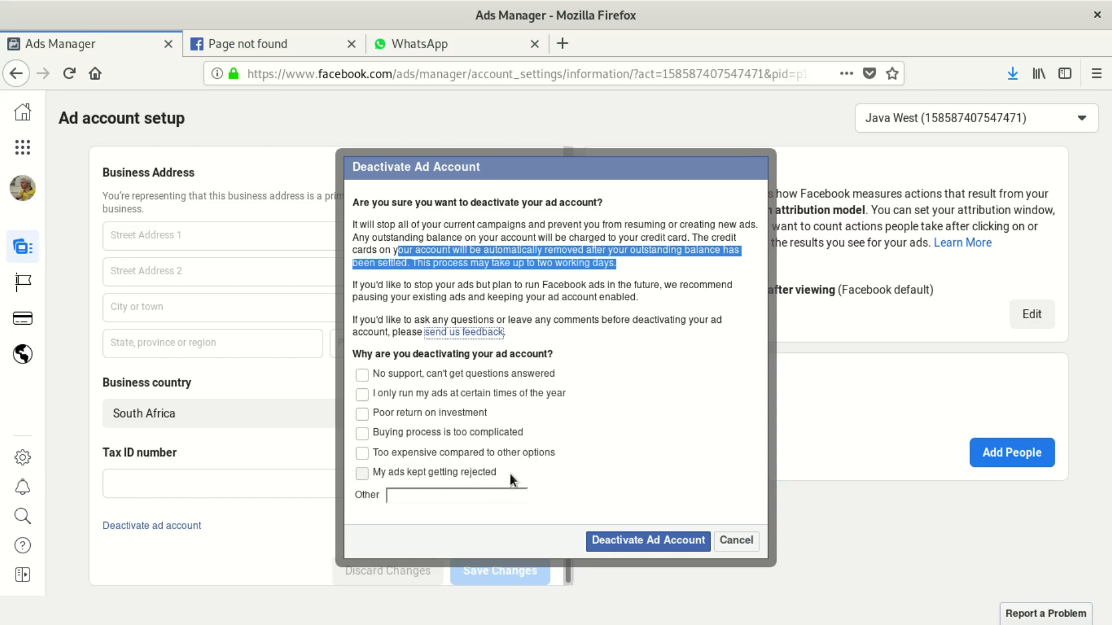
pyautogui.click(465, 496)
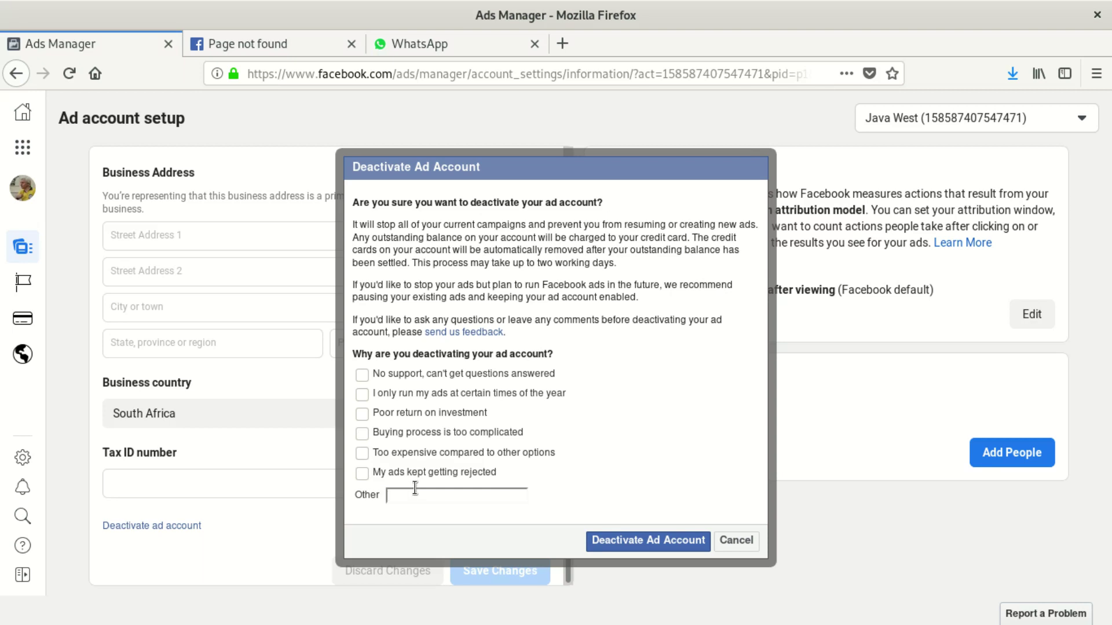
# Step: Start a billing complaint in the Other reason field, erasing several mistyped attempts
pyautogui.write('T')
pyautogui.press('BackSpace')
pyautogui.write('A, being')
pyautogui.press('BackSpace')
pyautogui.press('BackSpace')
pyautogui.press('BackSpace')
pyautogui.press('BackSpace')
pyautogui.press('BackSpace')
pyautogui.press('BackSpace')
pyautogui.press('BackSpace')
pyautogui.press('BackSpace')
pyautogui.press('BackSpace')
pyautogui.write('AM')
pyautogui.press('BackSpace')
pyautogui.press('BackSpace')
pyautogui.write('m ')
pyautogui.write('bi')
pyautogui.press('BackSpace')
pyautogui.write('eeing billed eveni')
pyautogui.press('BackSpace')
pyautogui.press('BackSpace')
pyautogui.press('BackSpace')
pyautogui.press('BackSpace')
pyautogui.press('BackSpace')
pyautogui.press('BackSpace')
pyautogui.press('BackSpace')
pyautogui.press('BackSpace')
pyautogui.press('BackSpace')
pyautogui.press('BackSpace')
pyautogui.press('BackSpace')
pyautogui.press('BackSpace')
pyautogui.press('BackSpace')
pyautogui.press('BackSpace')
pyautogui.press('BackSpace')
pyautogui.press('BackSpace')
pyautogui.press('BackSpace')
pyautogui.press('BackSpace')
pyautogui.press('BackSpace')
pyautogui.press('BackSpace')
# Step: Enter the reason 'Facebook takes money from my credit card every month for nothing' and confirm deactivation
pyautogui.write('Faceb')
pyautogui.write('ook ')
pyautogui.write('takes ')
pyautogui.write('money ')
pyautogui.write('fr')
pyautogui.write('my cre')
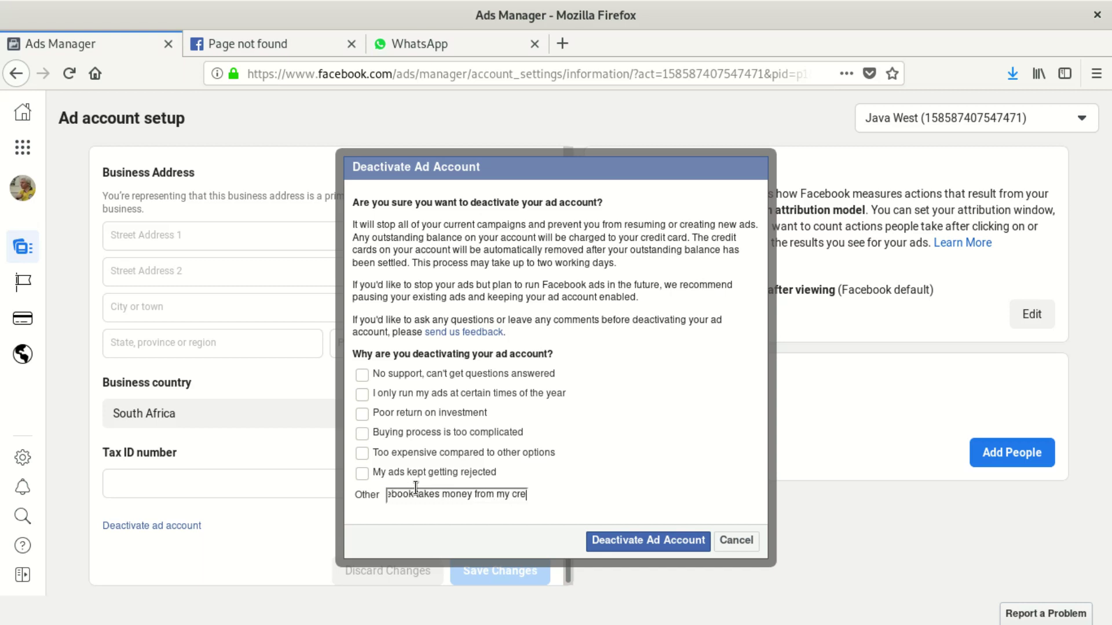
pyautogui.write('dit card everymonrt')
pyautogui.press('BackSpace')
pyautogui.press('BackSpace')
pyautogui.write('th for noth')
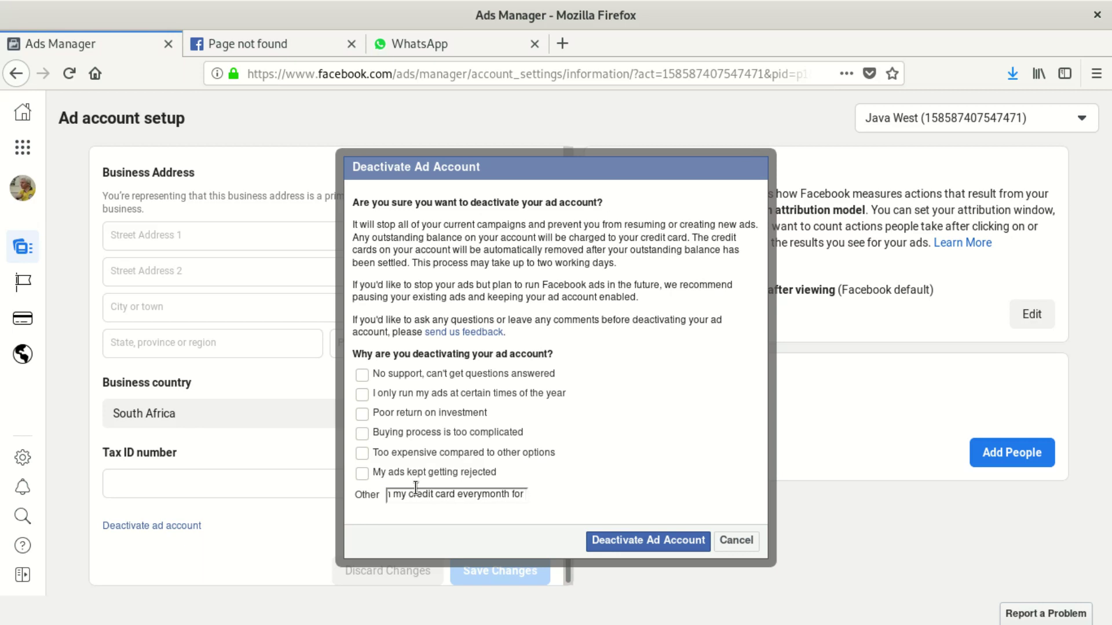
pyautogui.write('ing')
pyautogui.click(641, 544)
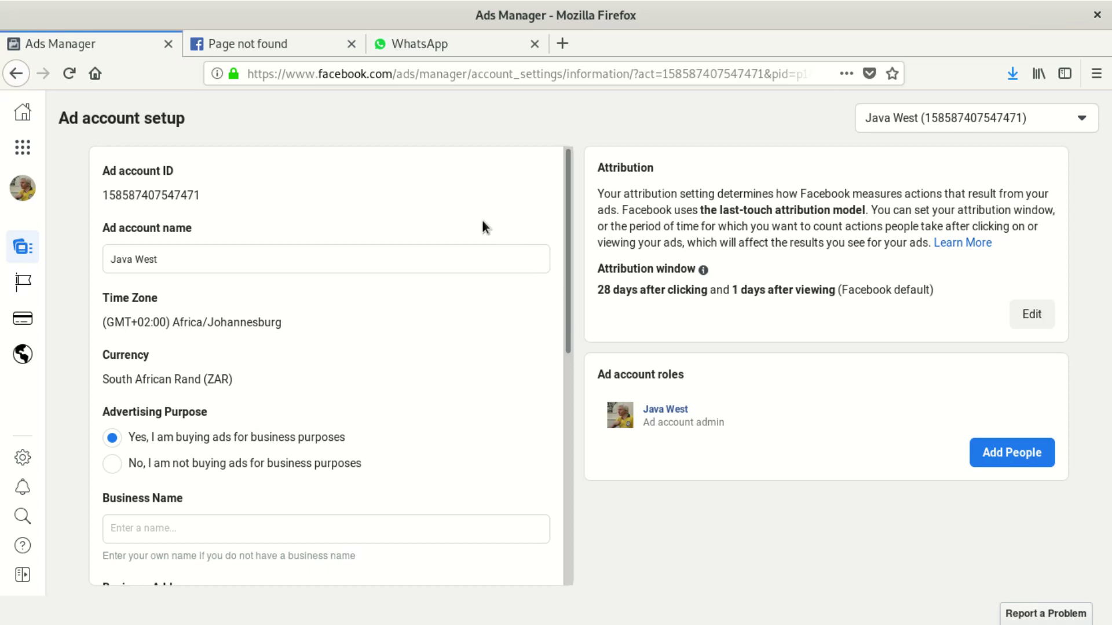
# Step: Let the Ad account setup page reload, scrolling the form down and back up to check it
pyautogui.scroll(-2, 495, 295)
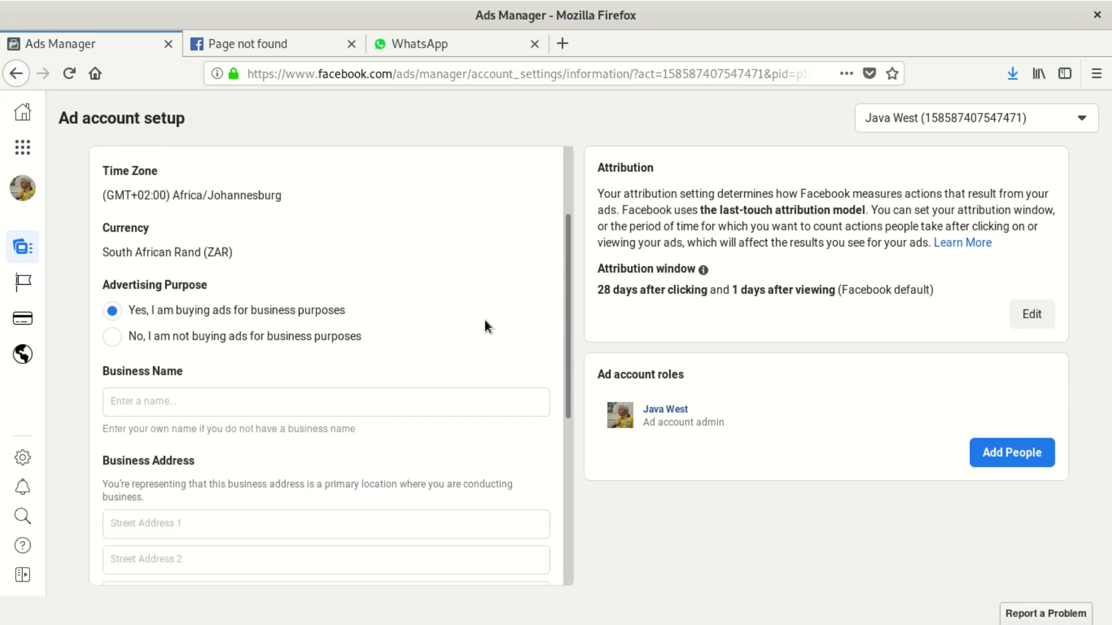
pyautogui.scroll(2, 484, 327)
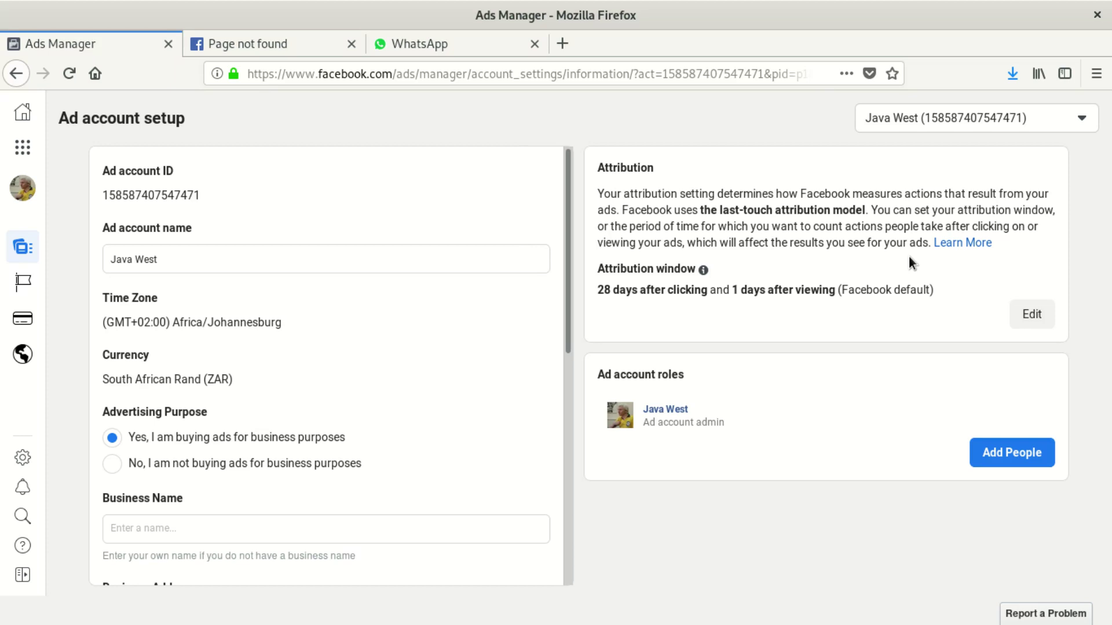
# Step: Scroll the Java West setup form to the deactivation notice above Discard/Save Changes
pyautogui.scroll(-2, 502, 316)
pyautogui.scroll(-2, 405, 272)
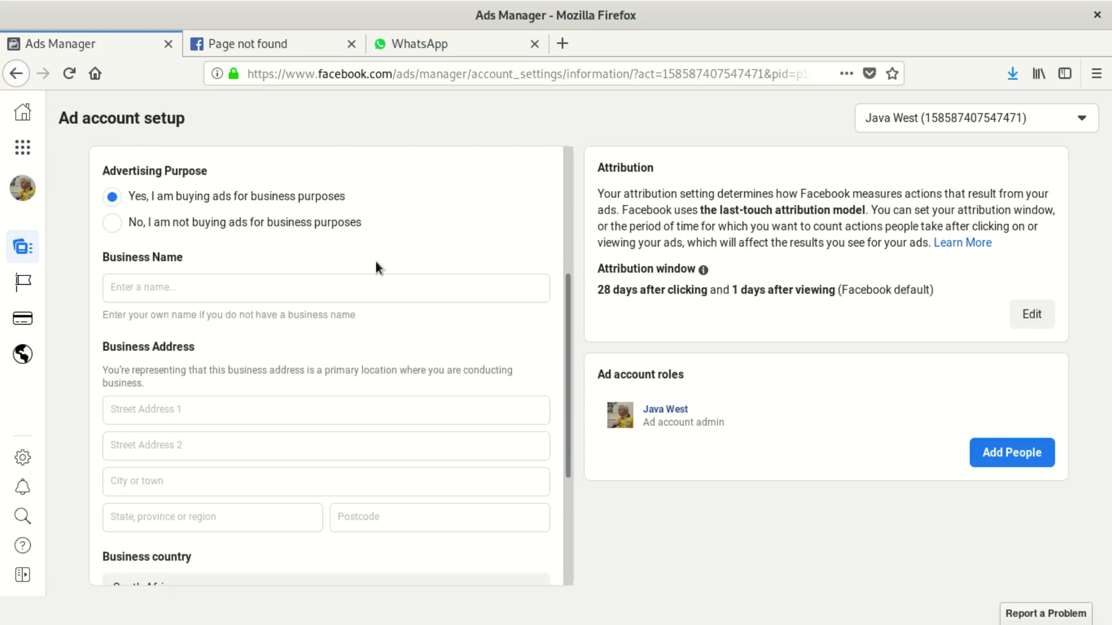
pyautogui.scroll(-4, 353, 278)
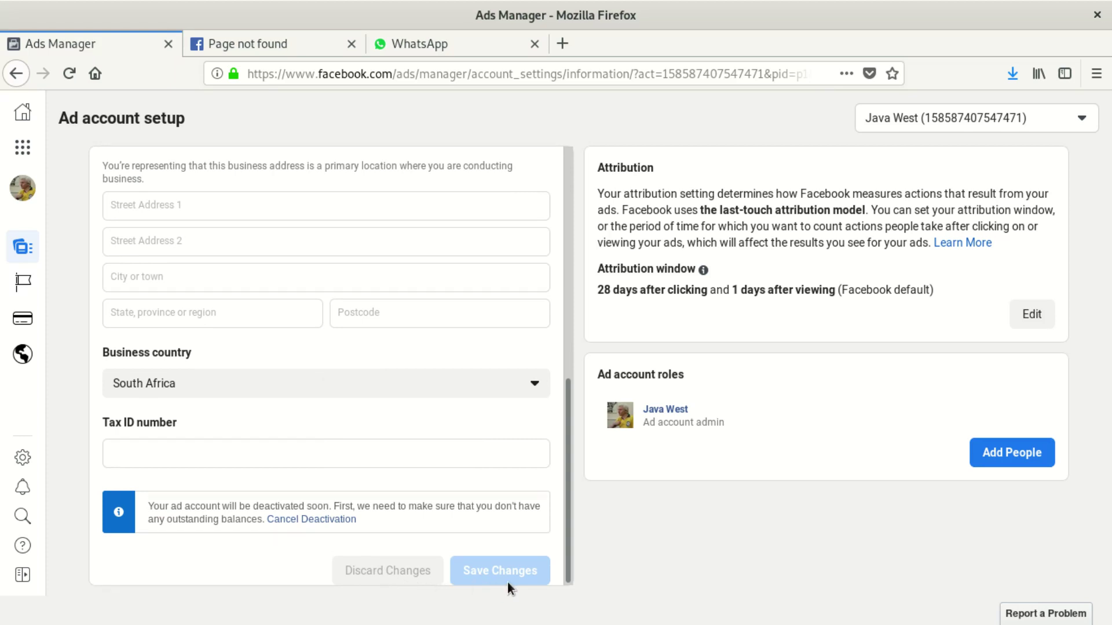
pyautogui.scroll(2, 287, 519)
pyautogui.scroll(-2, 288, 519)
pyautogui.moveTo(7, 246)
pyautogui.scroll(4, 273, 419)
pyautogui.scroll(2, 272, 415)
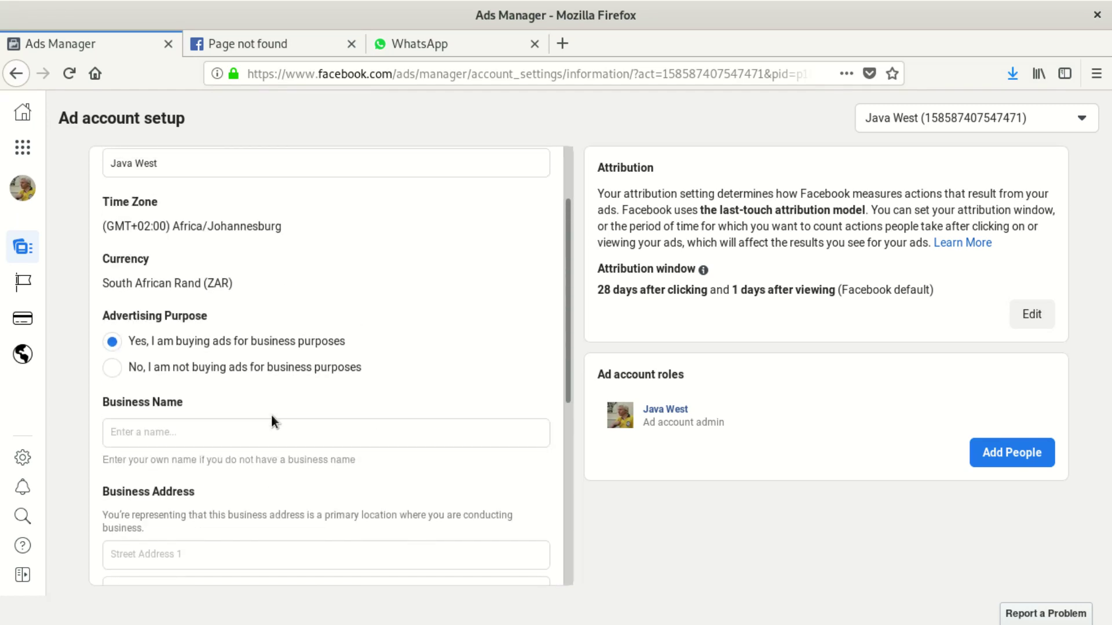
pyautogui.scroll(2, 271, 414)
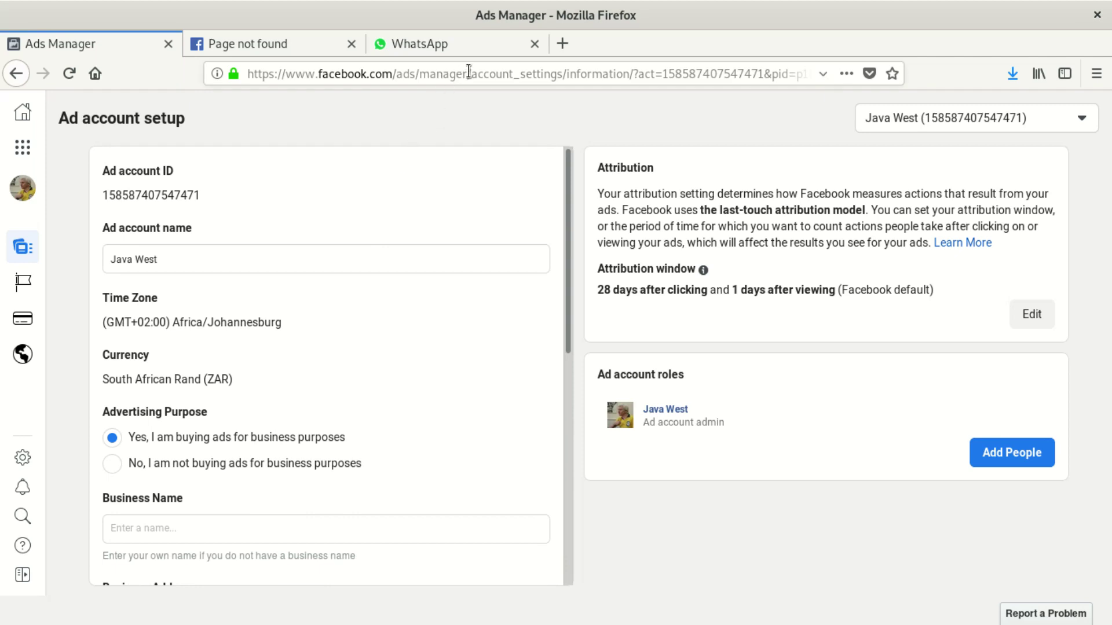
pyautogui.moveTo(472, 74); pyautogui.dragTo(249, 68)
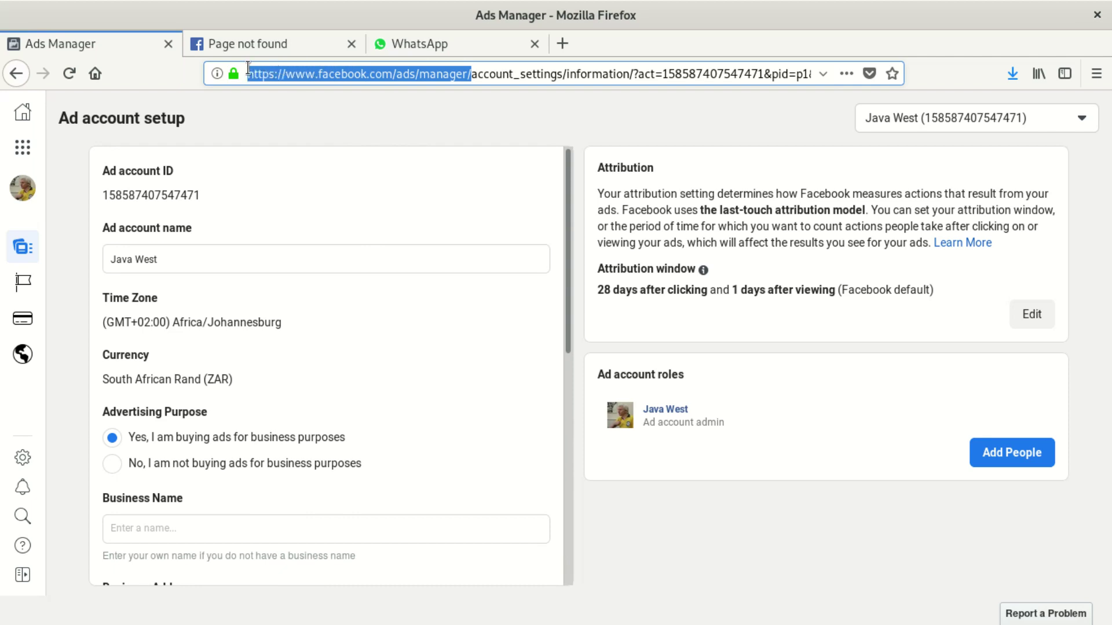